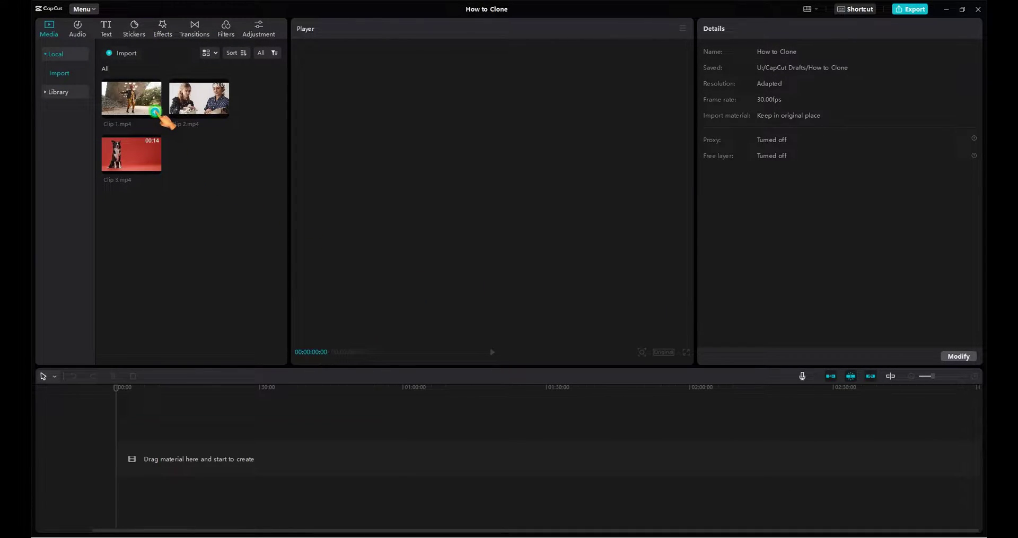
# Add the dancer clip to the timeline and pause playback at 00:08:23.
pyautogui.click(155, 112)
pyautogui.click(257, 449)
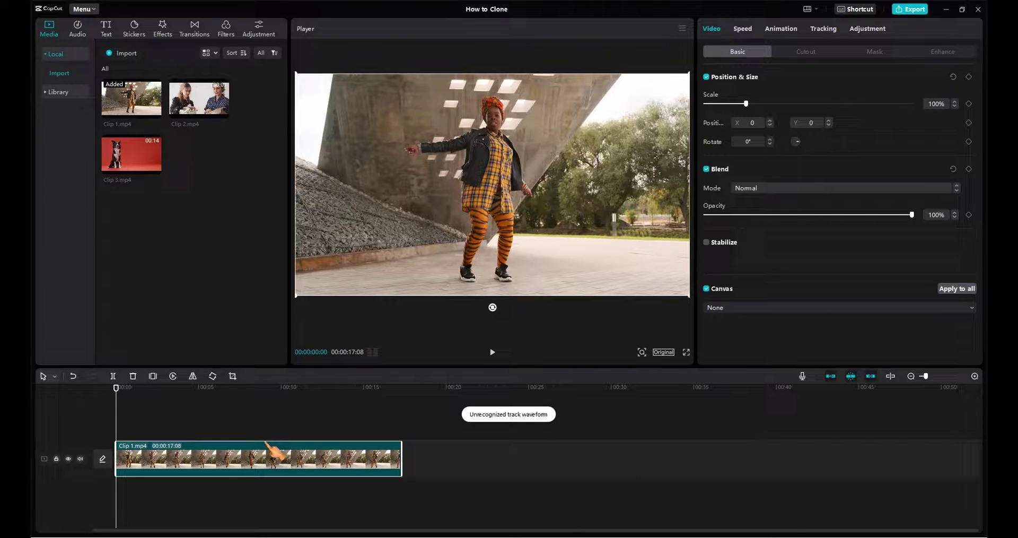
pyautogui.click(493, 354)
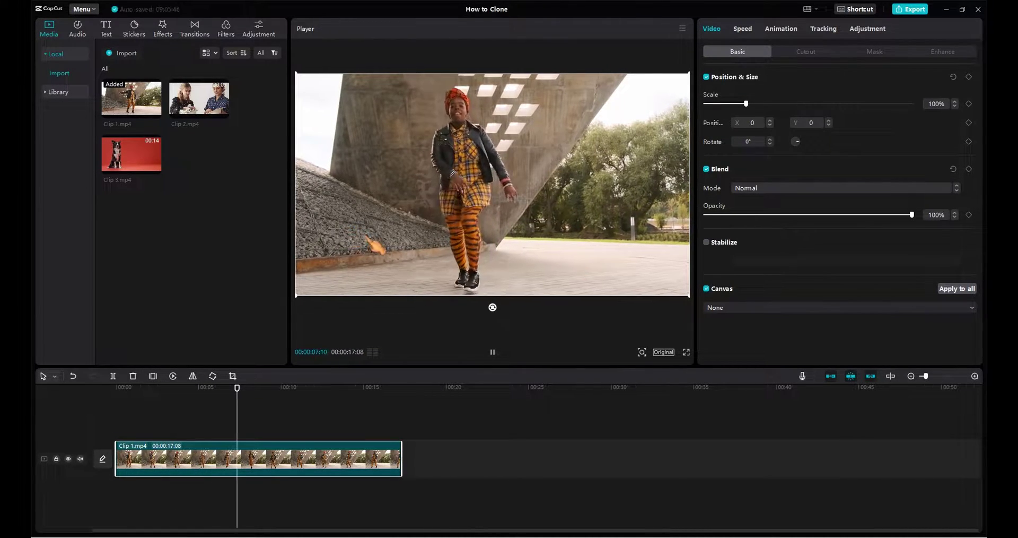
pyautogui.click(492, 352)
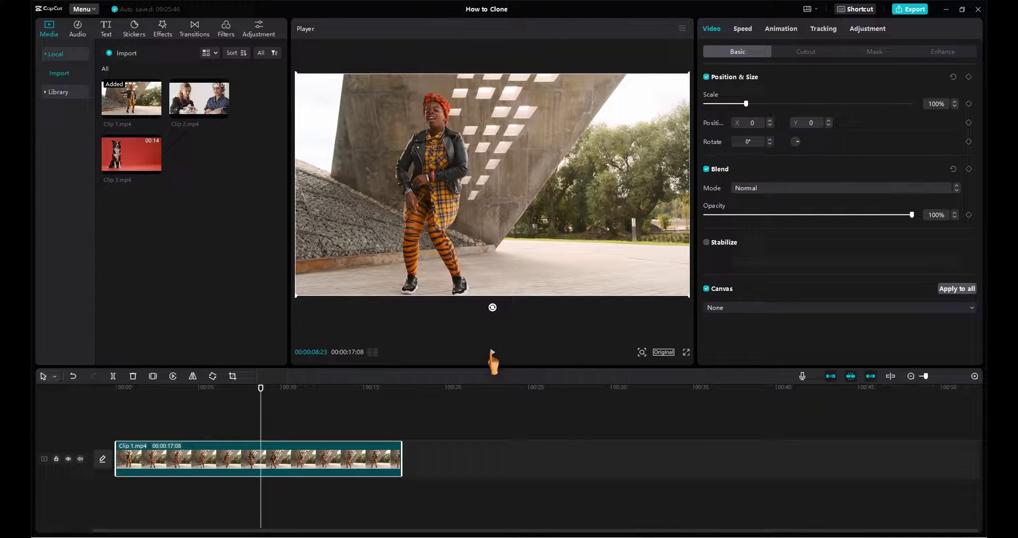
# Copy the dancer clip and paste a duplicate onto a new track above.
pyautogui.rightClick(306, 462)
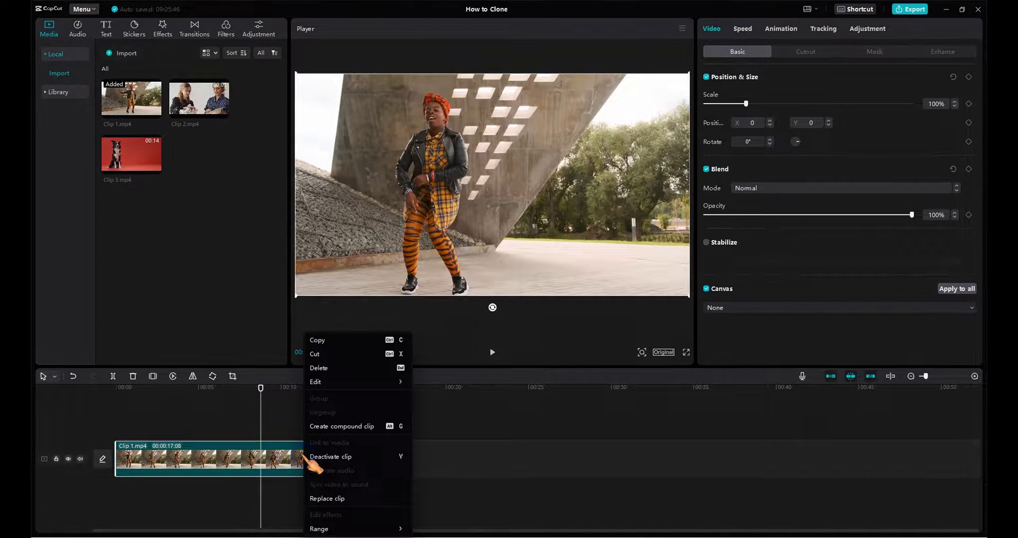
pyautogui.click(339, 342)
pyautogui.rightClick(285, 422)
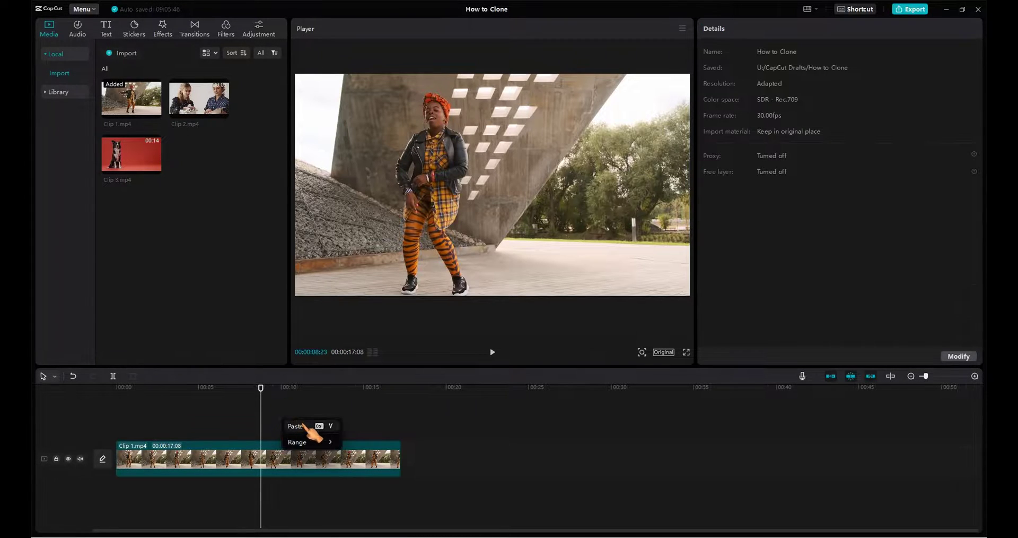
pyautogui.click(296, 426)
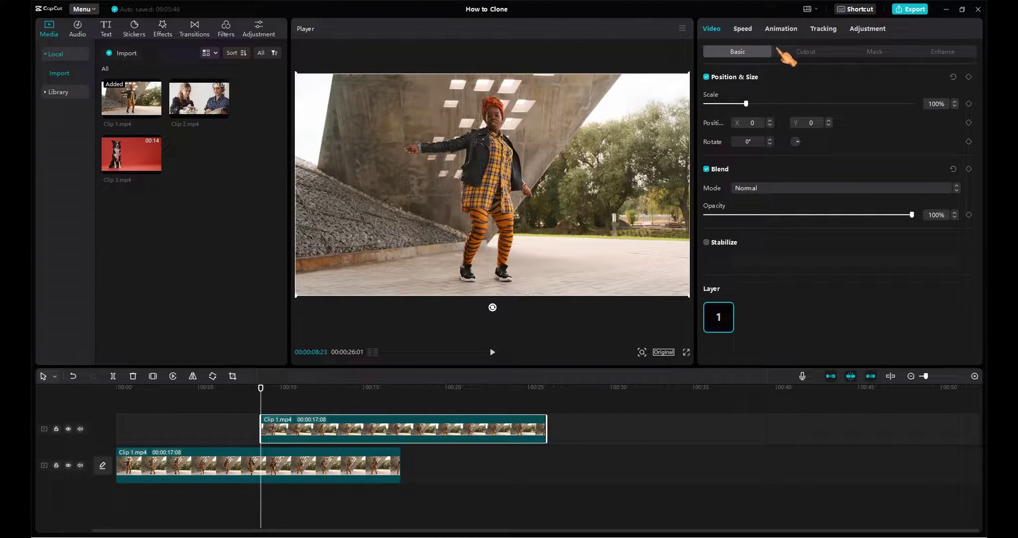
# Apply Auto cutout to the upper dancer copy to isolate her from the background.
pyautogui.click(806, 52)
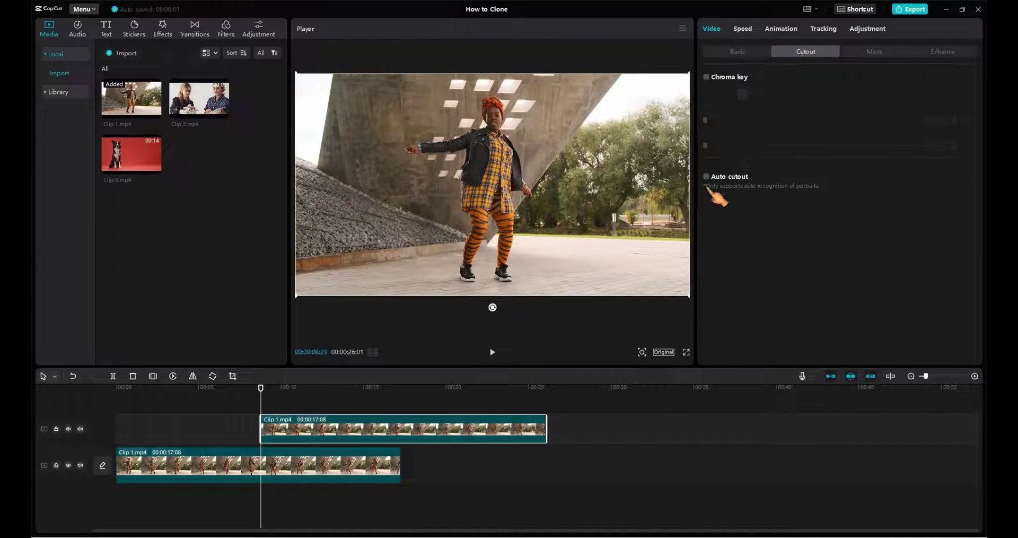
pyautogui.click(707, 177)
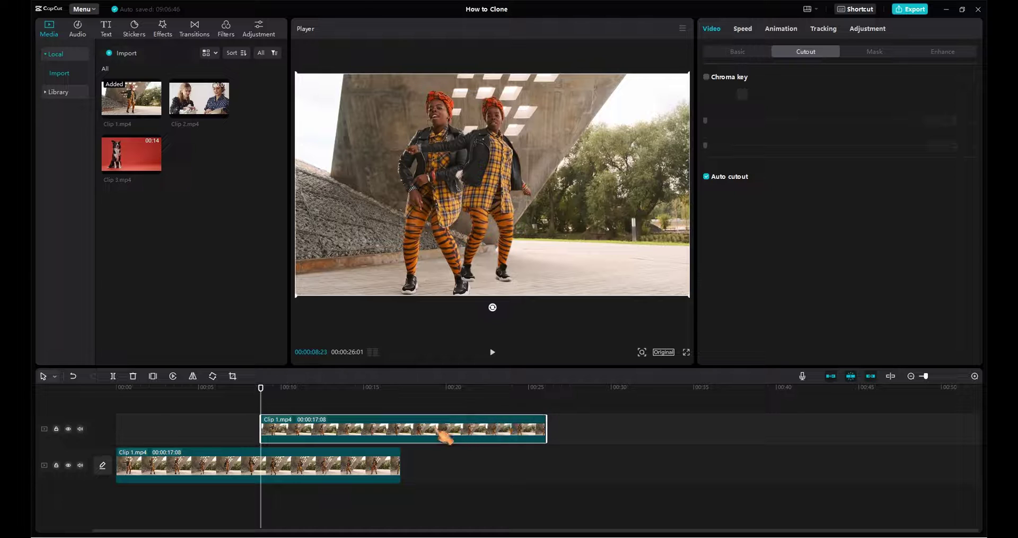
# Move the cutout clone to the right, resize it slightly, and start it about one second in.
pyautogui.moveTo(491, 233); pyautogui.dragTo(589, 237)
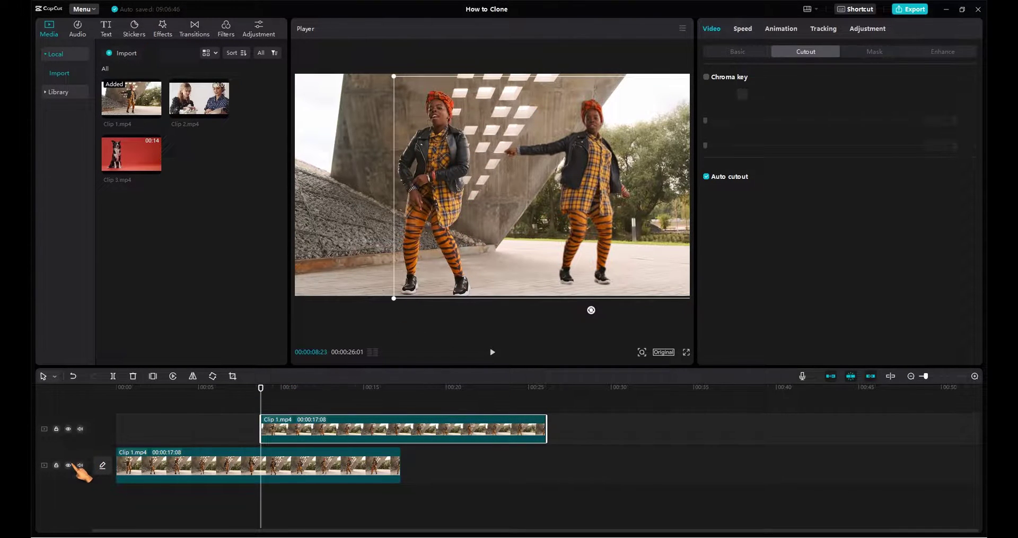
pyautogui.click(69, 466)
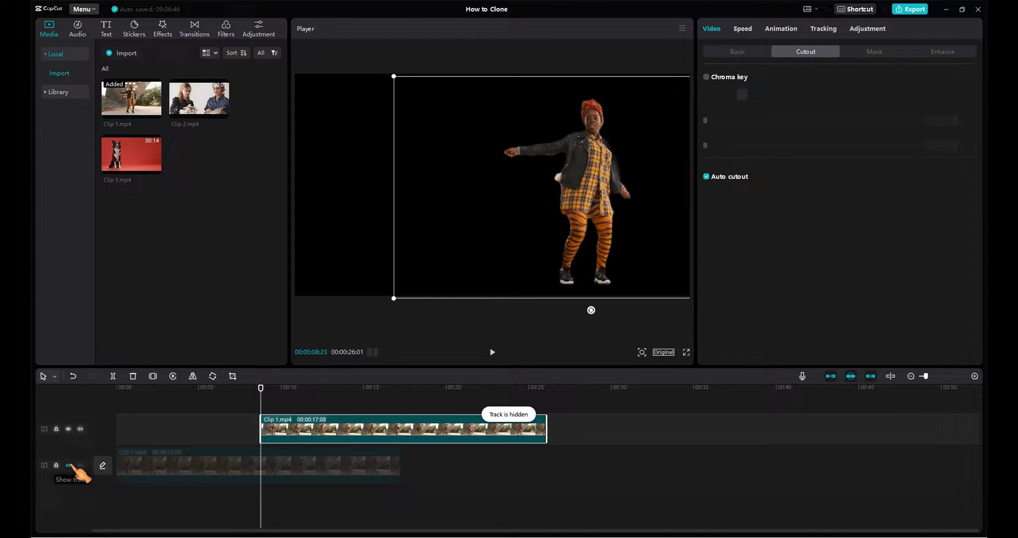
pyautogui.click(69, 465)
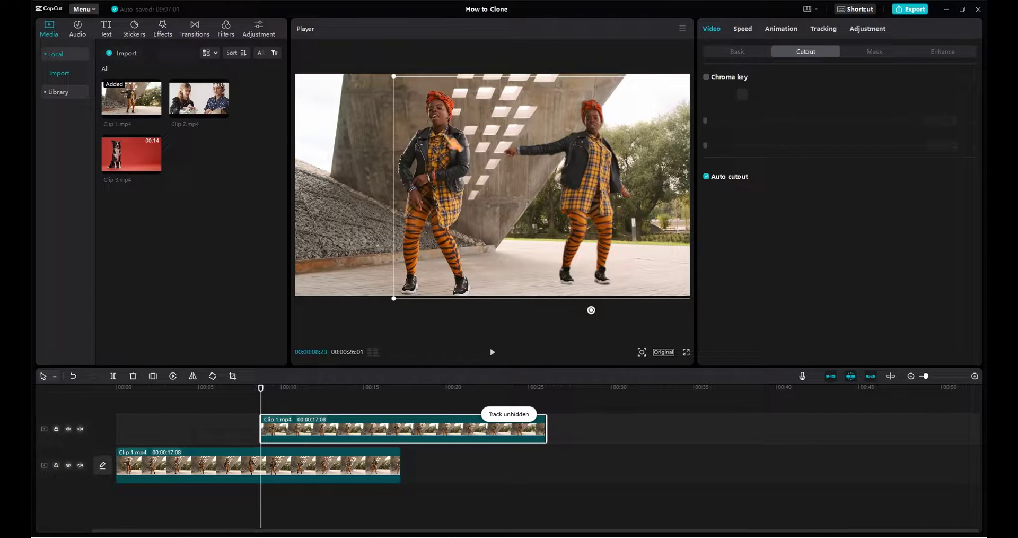
pyautogui.scroll(-5, 590, 192)
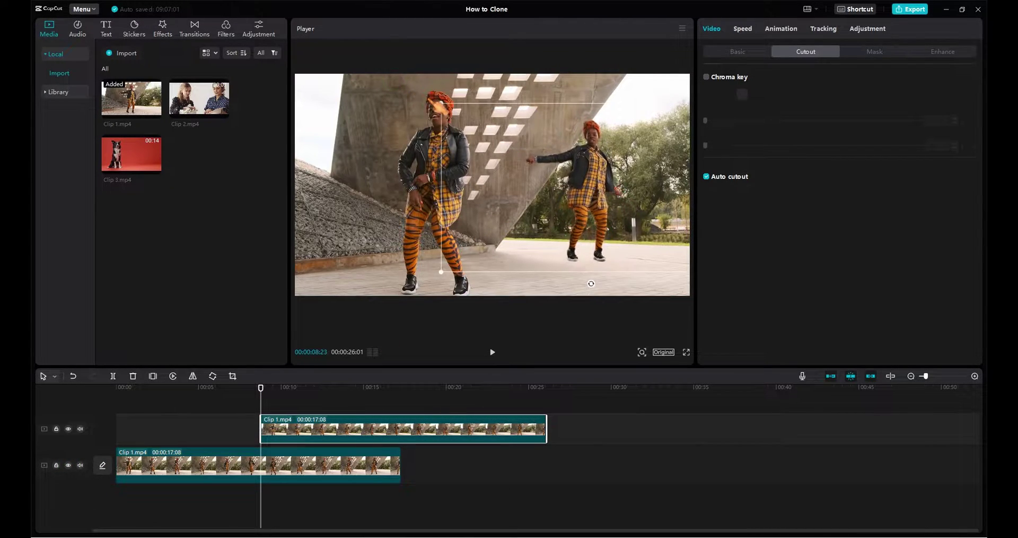
pyautogui.moveTo(591, 192); pyautogui.dragTo(596, 193)
pyautogui.moveTo(350, 441)
pyautogui.mouseDown()
pyautogui.moveTo(239, 431)
pyautogui.moveTo(250, 391)
pyautogui.moveTo(168, 391)
pyautogui.moveTo(197, 392)
pyautogui.moveTo(234, 419)
pyautogui.moveTo(327, 428)
pyautogui.mouseUp()
pyautogui.moveTo(610, 236); pyautogui.dragTo(644, 241)
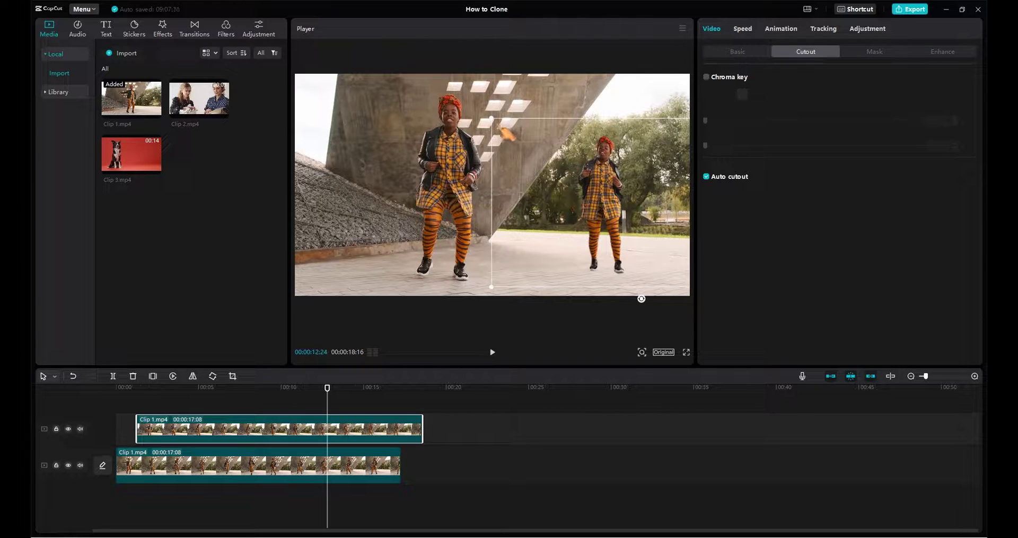
pyautogui.moveTo(491, 118); pyautogui.dragTo(483, 113)
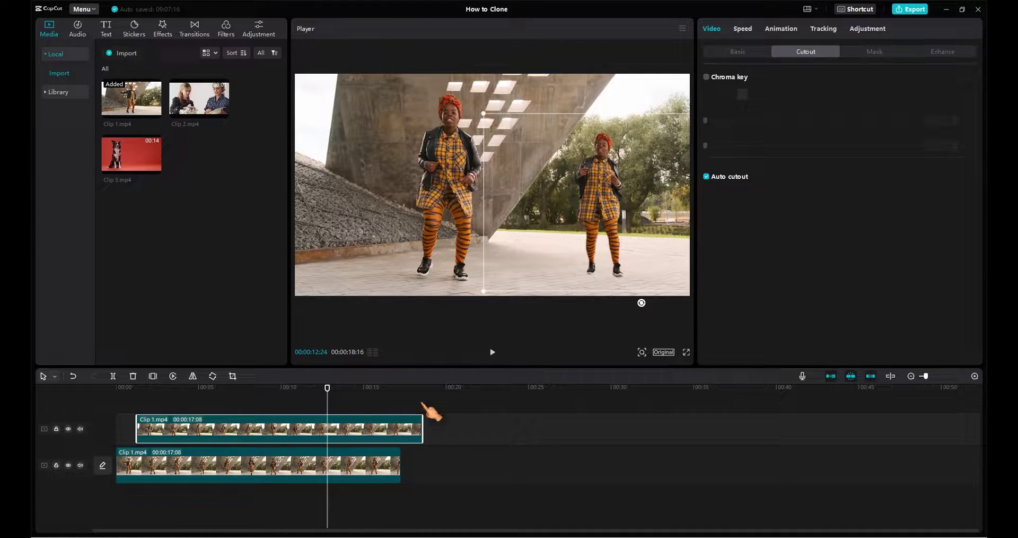
# Copy the cutout clip and paste a third dancer onto a new top track.
pyautogui.rightClick(370, 428)
pyautogui.click(403, 344)
pyautogui.rightClick(365, 402)
pyautogui.click(377, 407)
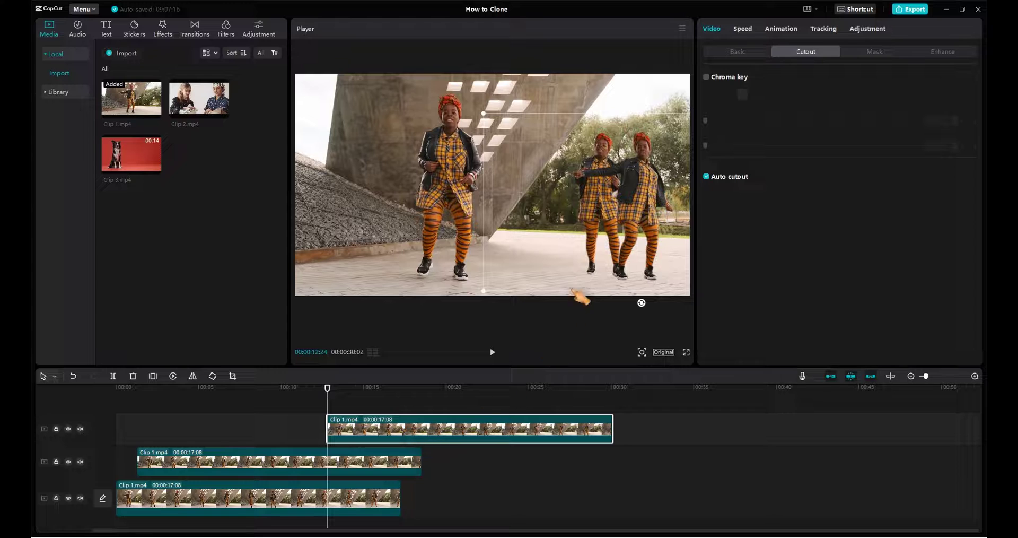
# Shrink the third dancer, place her lower left, and start her about two seconds in.
pyautogui.moveTo(658, 228); pyautogui.dragTo(384, 227)
pyautogui.moveTo(525, 113); pyautogui.dragTo(487, 144)
pyautogui.moveTo(390, 236); pyautogui.dragTo(378, 246)
pyautogui.moveTo(369, 432); pyautogui.dragTo(197, 432)
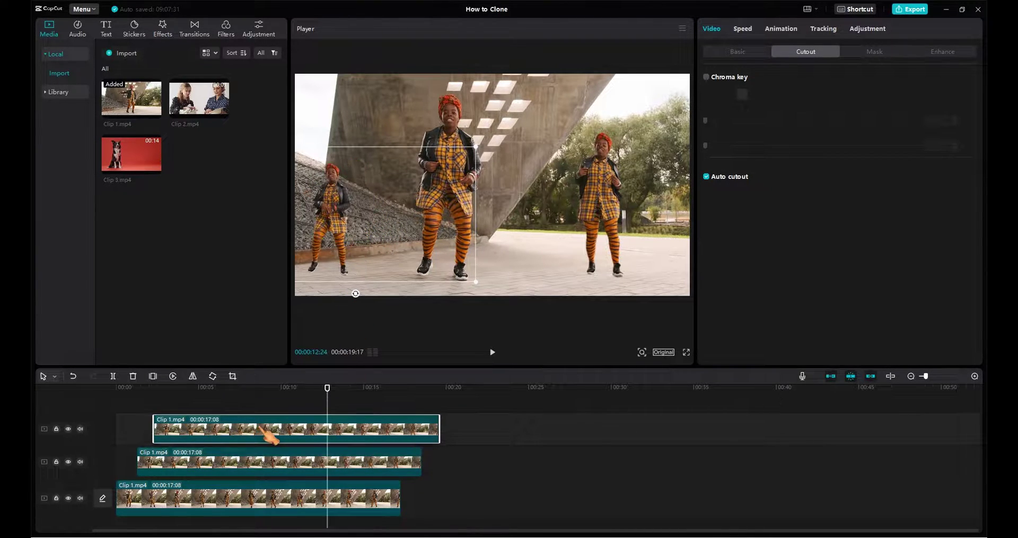
pyautogui.moveTo(351, 263); pyautogui.dragTo(365, 264)
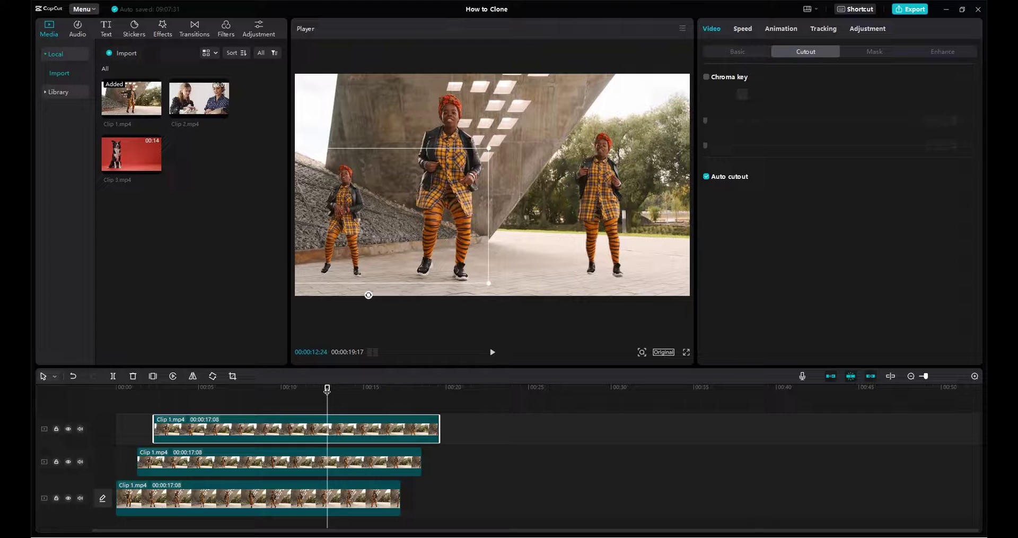
pyautogui.moveTo(327, 388); pyautogui.dragTo(154, 388)
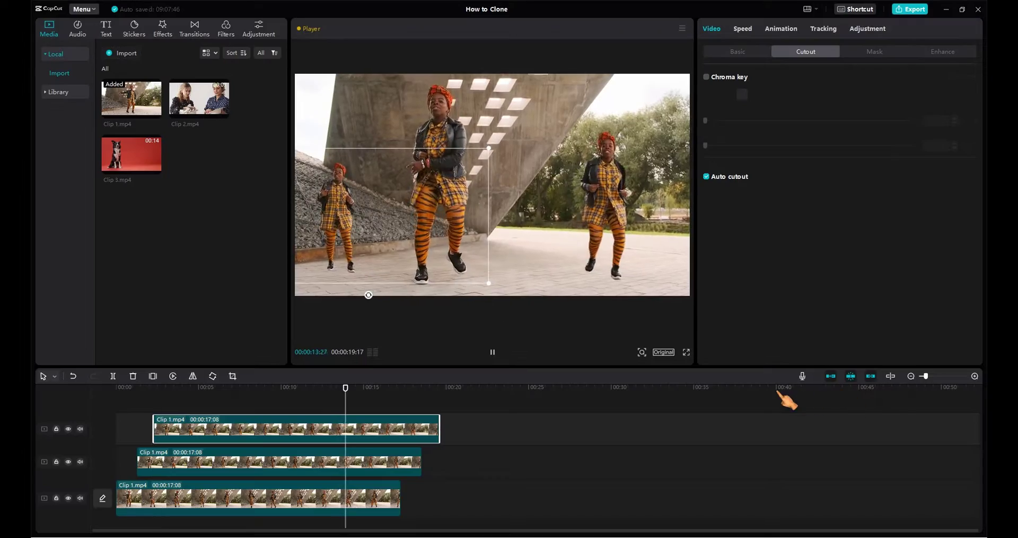
# Split both clones at 00:17:08, where the original ends, and delete their tails.
pyautogui.press('space')
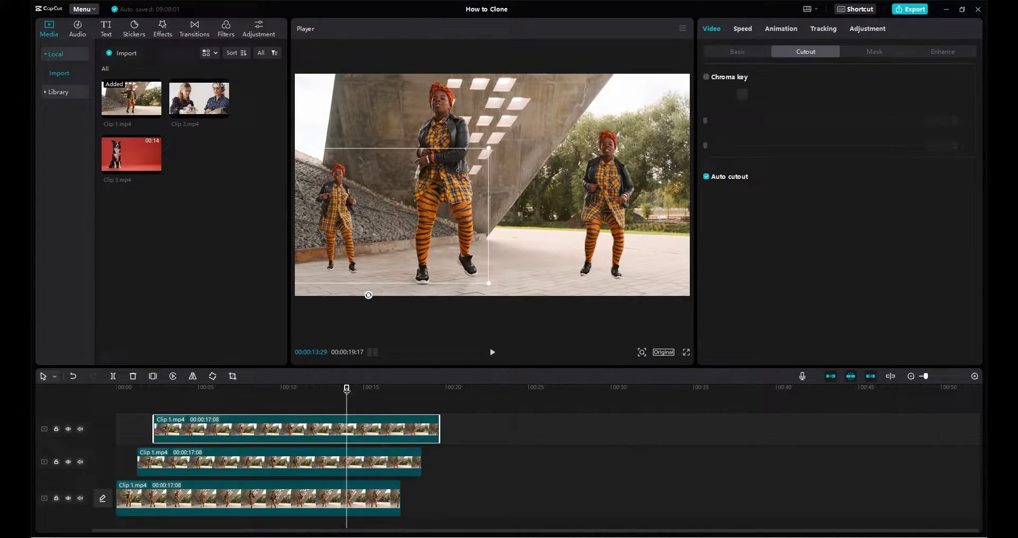
pyautogui.moveTo(352, 391); pyautogui.dragTo(399, 395)
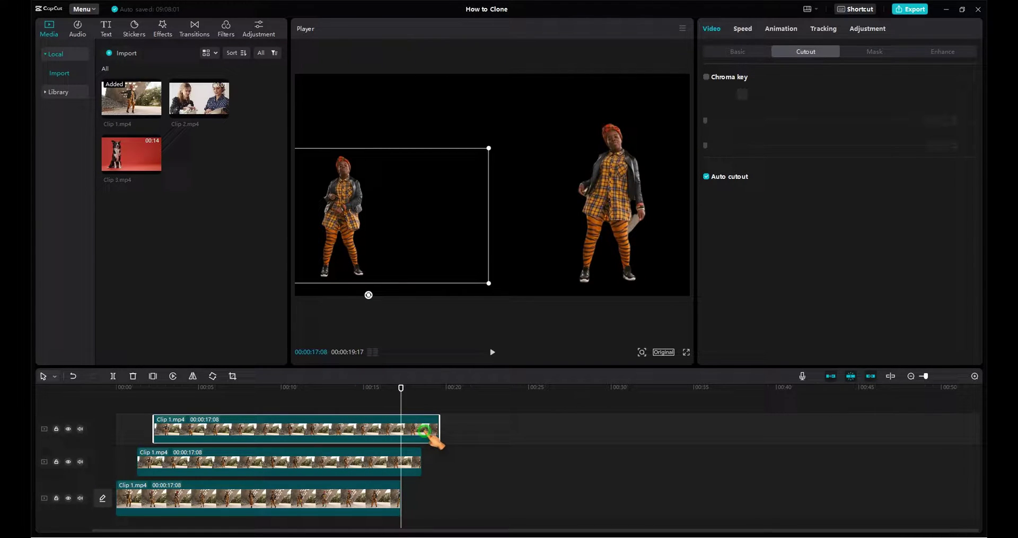
pyautogui.click(113, 376)
pyautogui.click(416, 460)
pyautogui.click(112, 376)
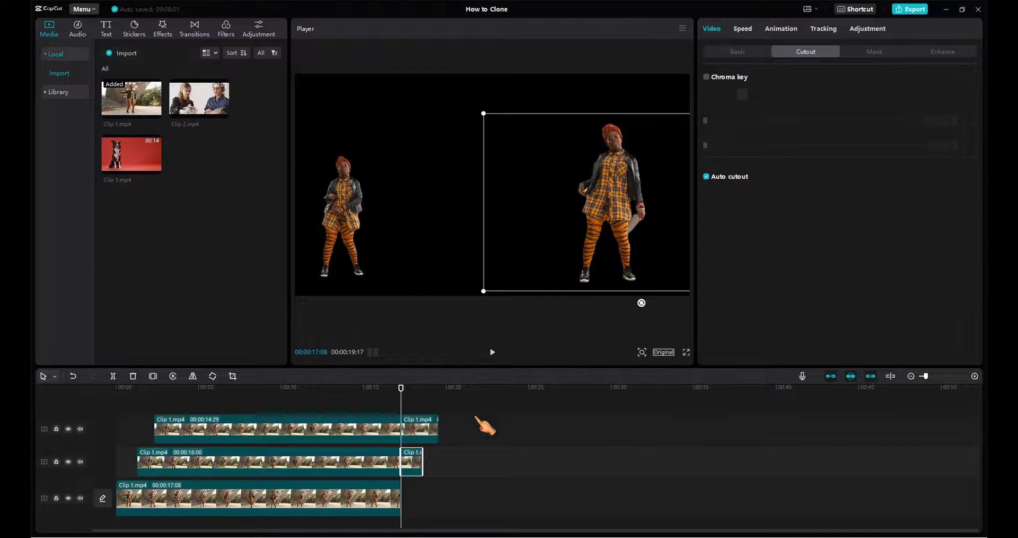
pyautogui.moveTo(475, 411); pyautogui.dragTo(422, 477)
pyautogui.press('Delete')
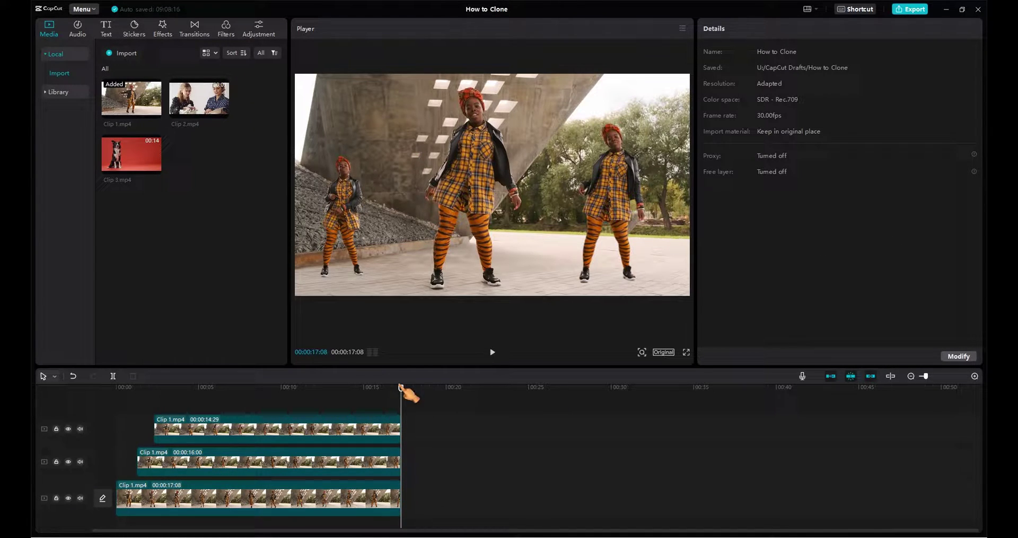
# Split the two lower clips at 00:02:09 and delete their opening pieces.
pyautogui.moveTo(403, 389); pyautogui.dragTo(155, 412)
pyautogui.click(180, 466)
pyautogui.click(114, 377)
pyautogui.click(204, 507)
pyautogui.click(113, 377)
pyautogui.moveTo(118, 427); pyautogui.dragTo(150, 505)
pyautogui.press('Delete')
# Move the middle and top clones to start at 00:00 and play back the three dancers.
pyautogui.moveTo(189, 467); pyautogui.dragTo(152, 467)
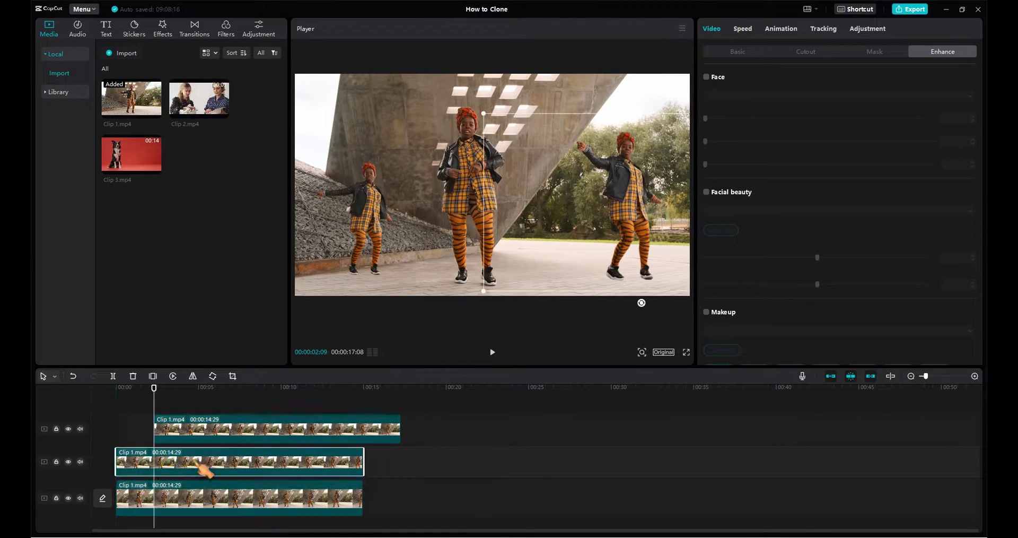
pyautogui.moveTo(233, 436); pyautogui.dragTo(192, 437)
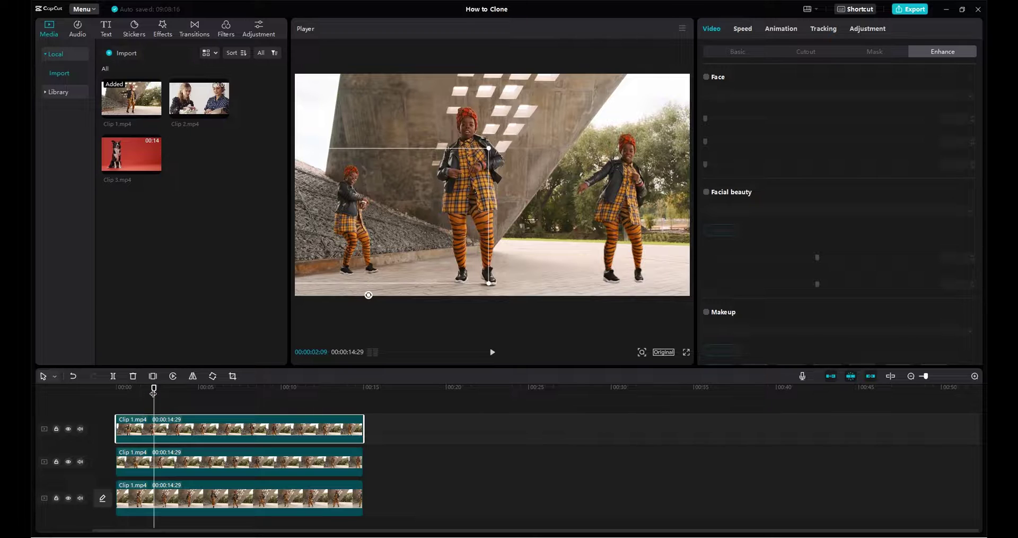
pyautogui.moveTo(154, 390); pyautogui.dragTo(116, 390)
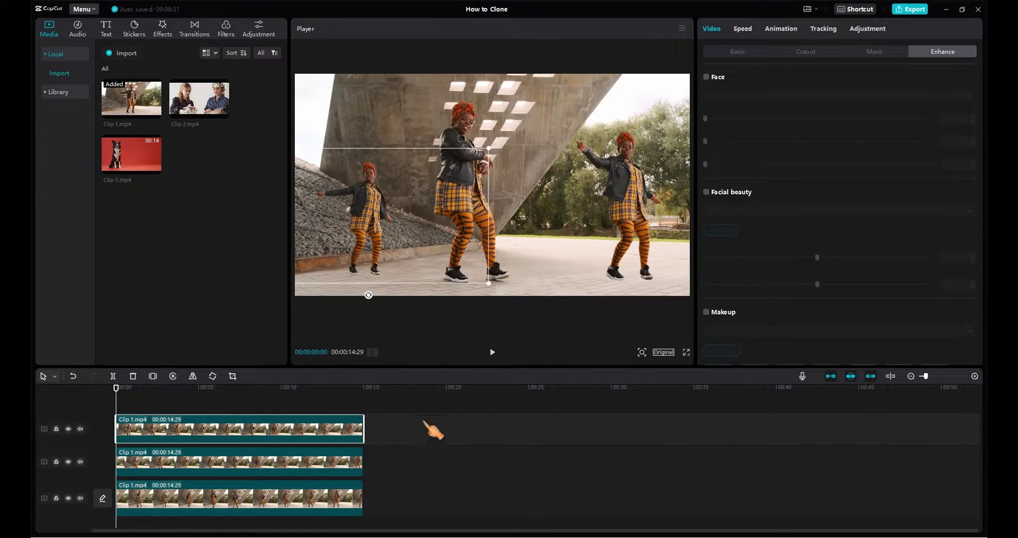
pyautogui.click(485, 432)
pyautogui.click(363, 390)
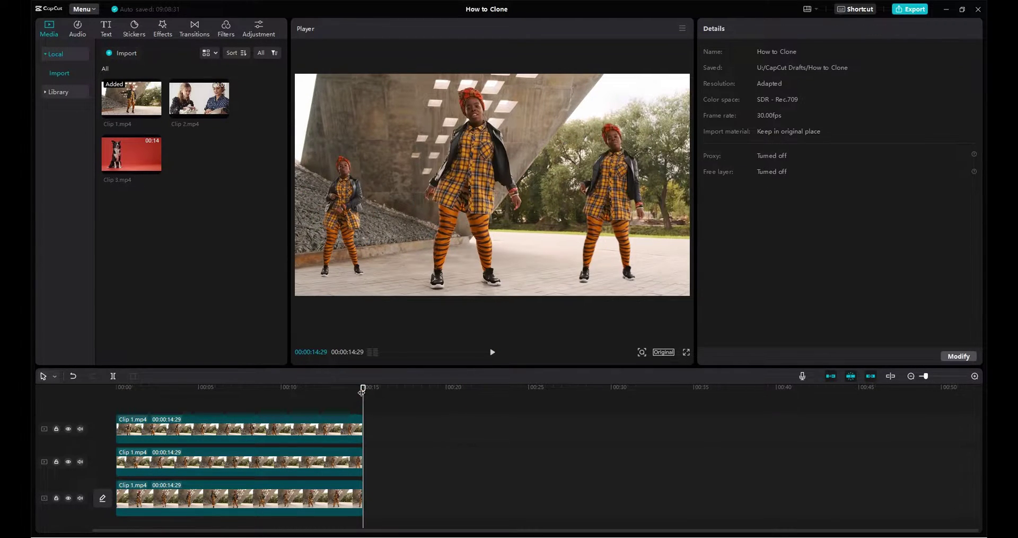
pyautogui.moveTo(362, 390); pyautogui.dragTo(64, 391)
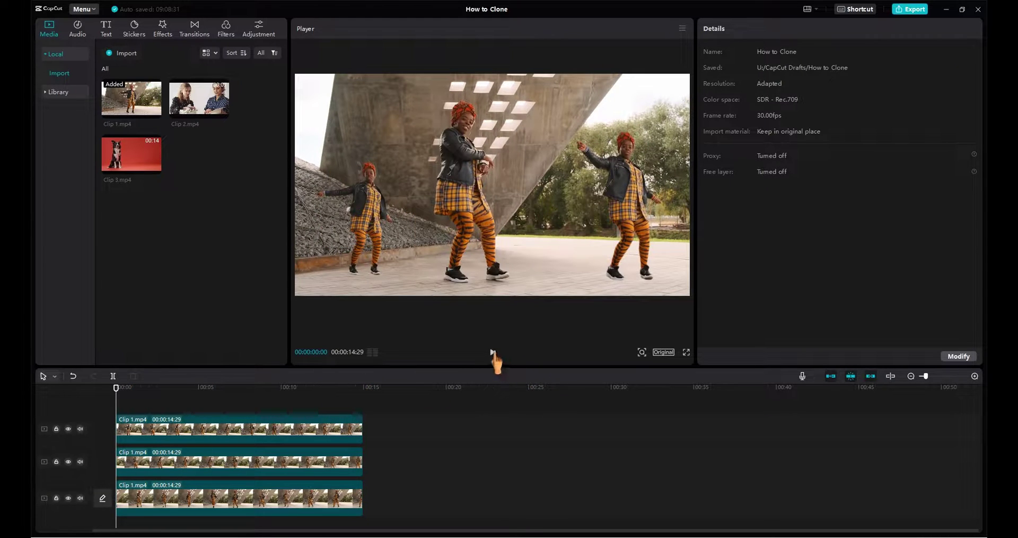
pyautogui.click(492, 352)
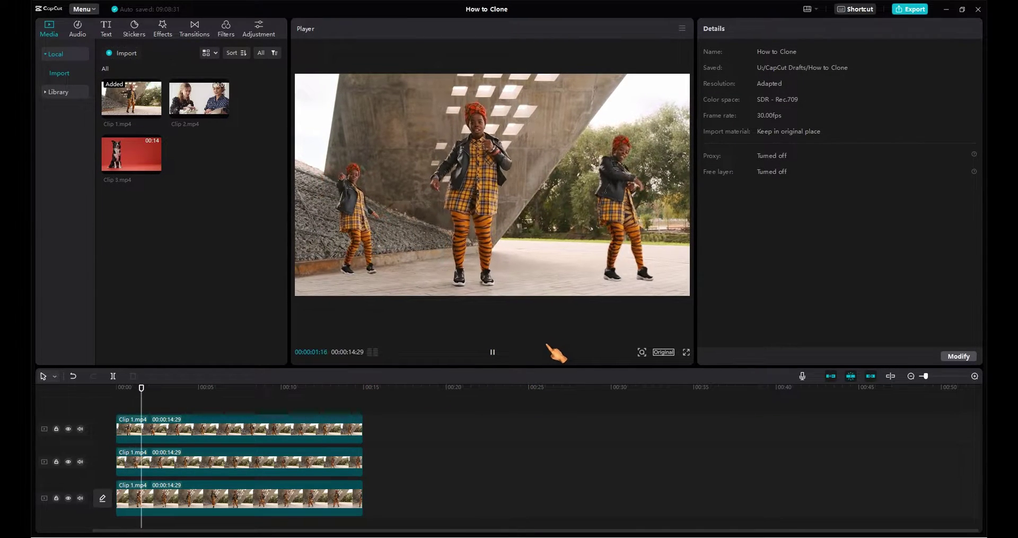
pyautogui.click(493, 352)
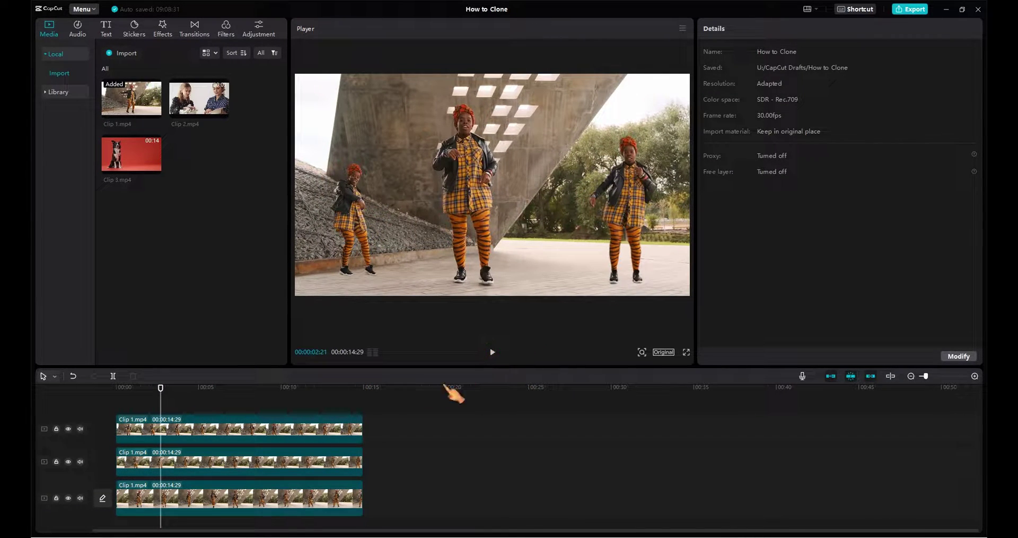
# Nudge the left dancer slightly right and down, then replay from about five seconds.
pyautogui.click(285, 422)
pyautogui.moveTo(374, 244); pyautogui.dragTo(375, 251)
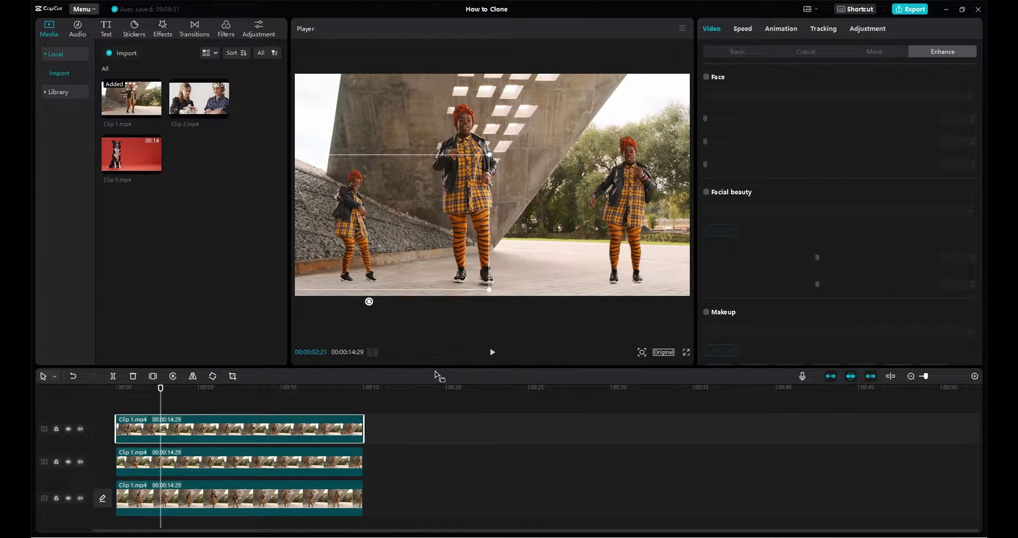
pyautogui.click(410, 407)
pyautogui.click(214, 405)
pyautogui.click(493, 352)
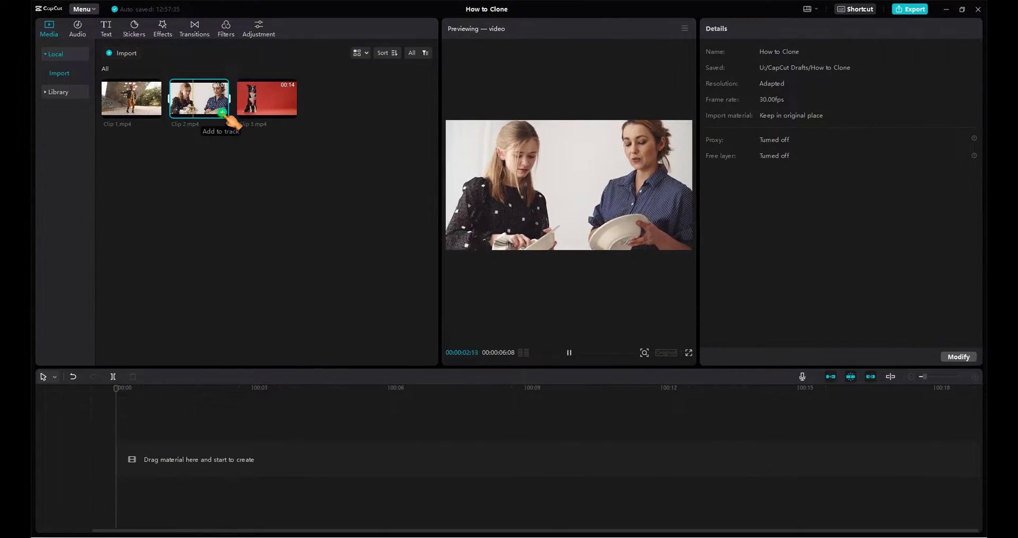
# Add Clip 2.mp4 to the timeline and paste a copy of it onto a second track above.
pyautogui.click(223, 113)
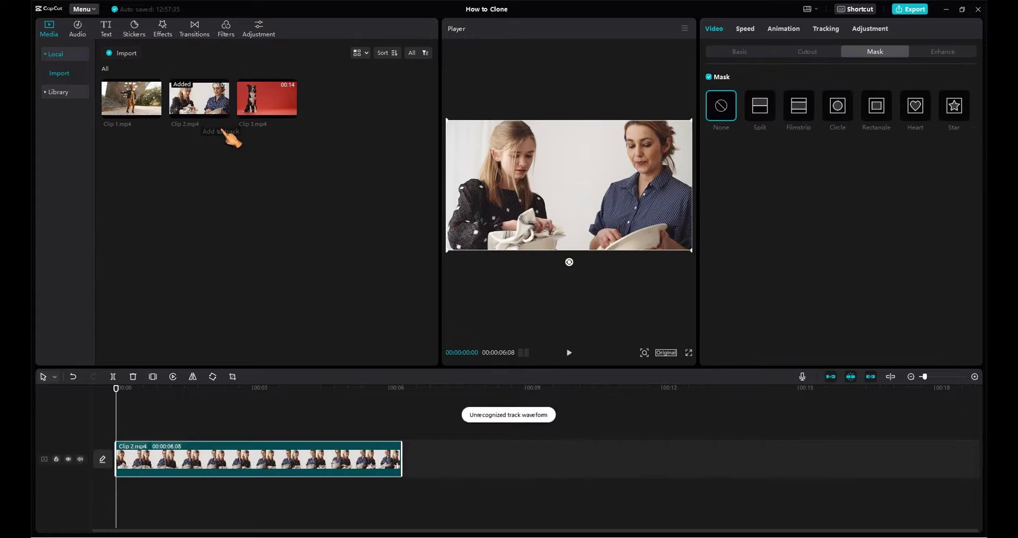
pyautogui.rightClick(218, 458)
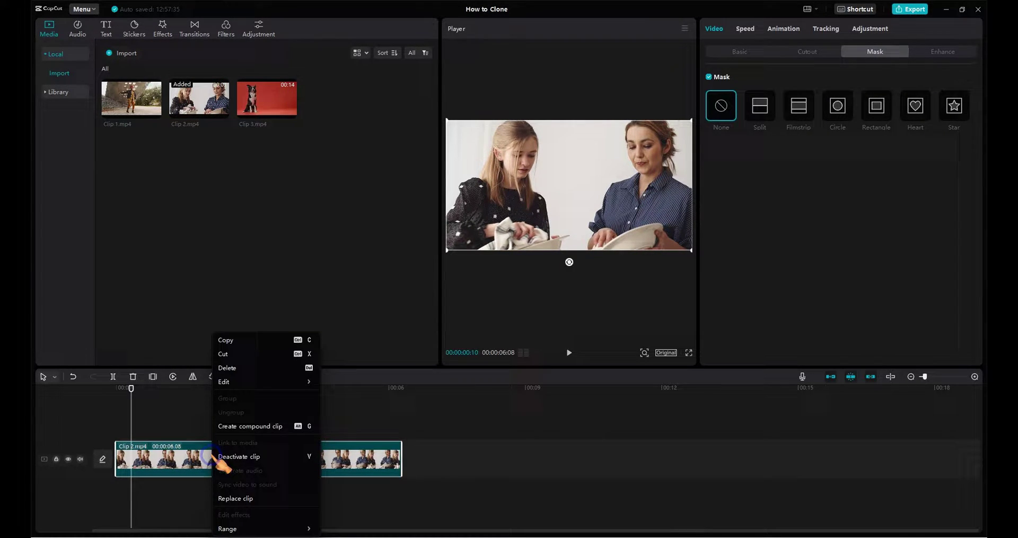
pyautogui.click(258, 341)
pyautogui.hotkey('ctrl', 'v')
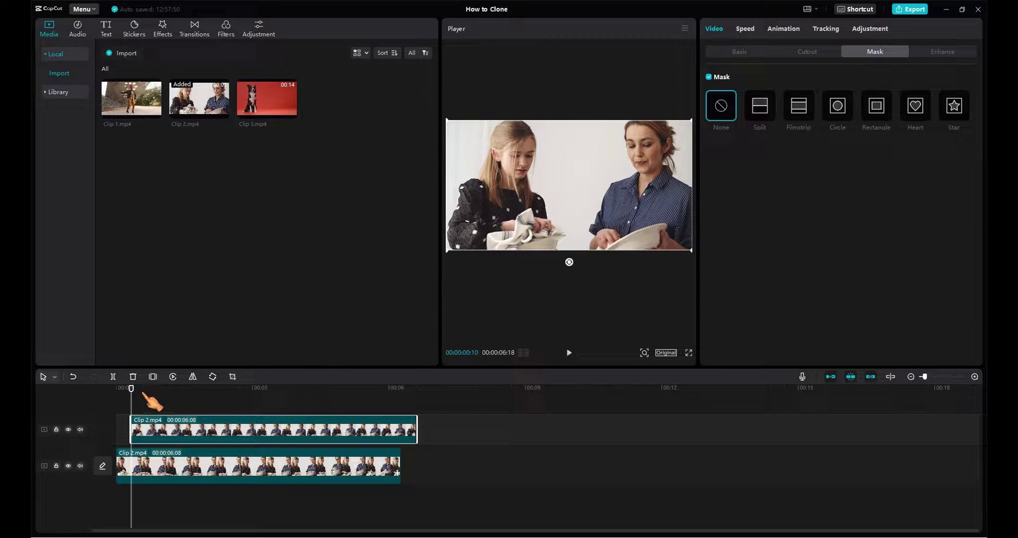
pyautogui.moveTo(132, 395); pyautogui.dragTo(198, 399)
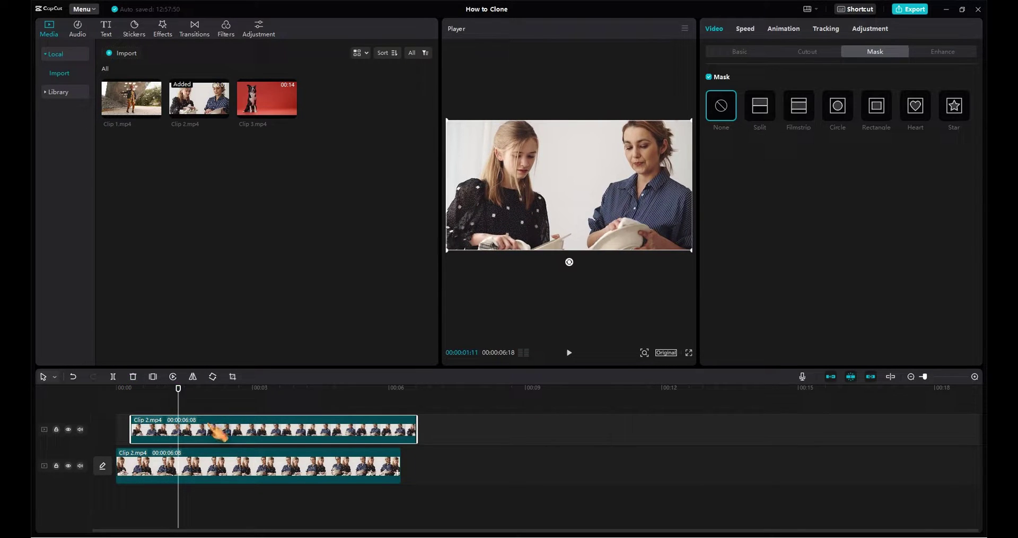
# Crop the upper Clip 2 copy to its right half, keeping only the woman.
pyautogui.click(232, 377)
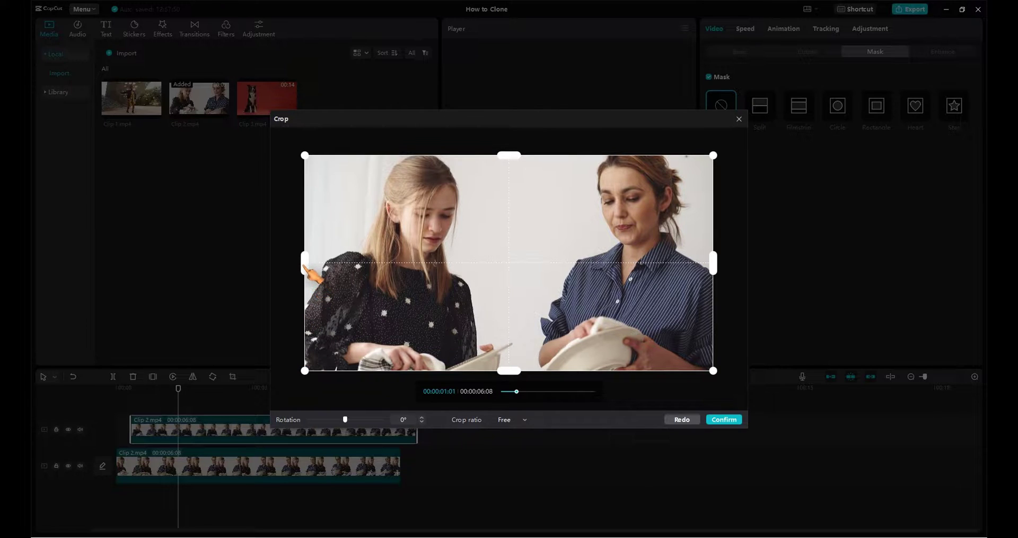
pyautogui.moveTo(306, 267); pyautogui.dragTo(515, 269)
pyautogui.click(512, 392)
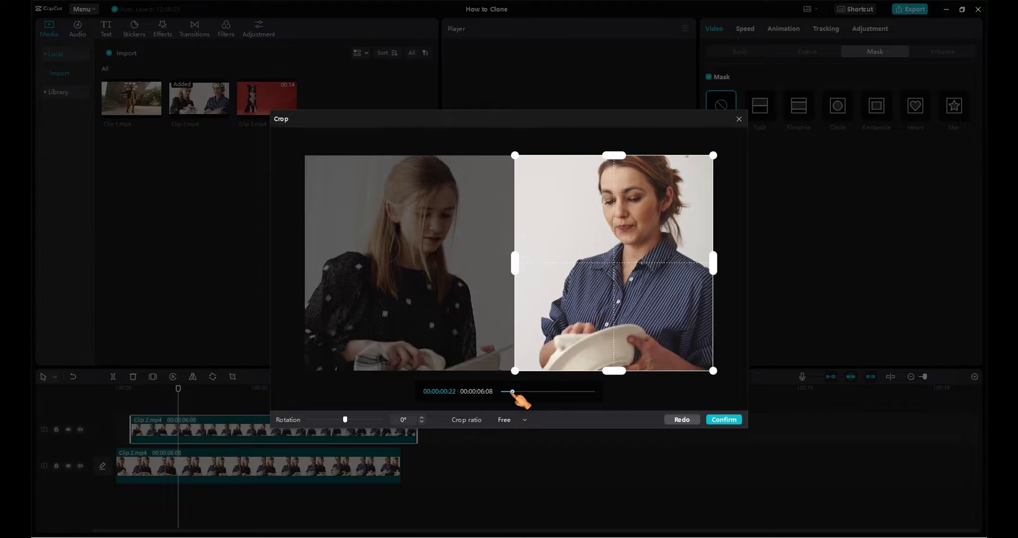
pyautogui.moveTo(513, 392)
pyautogui.mouseDown()
pyautogui.moveTo(591, 392)
pyautogui.moveTo(524, 392)
pyautogui.mouseUp()
pyautogui.click(723, 419)
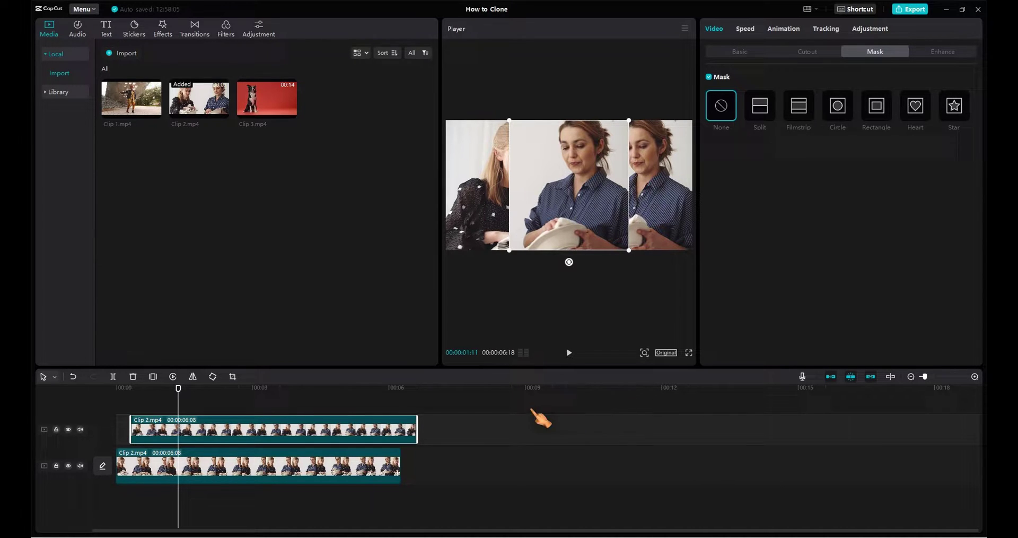
# Mirror the cropped woman, move her onto the left half, and play back the two women.
pyautogui.click(192, 377)
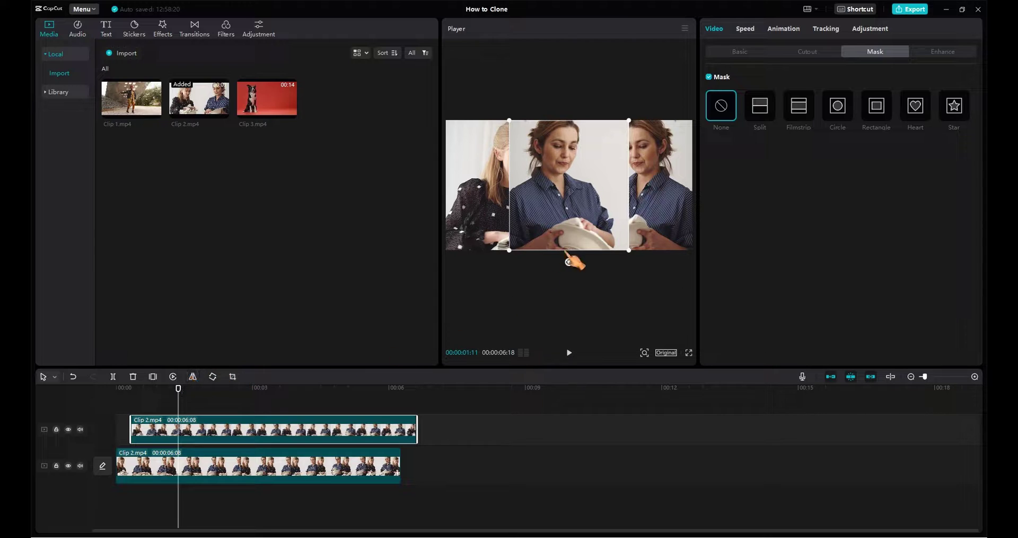
pyautogui.moveTo(571, 205); pyautogui.dragTo(508, 205)
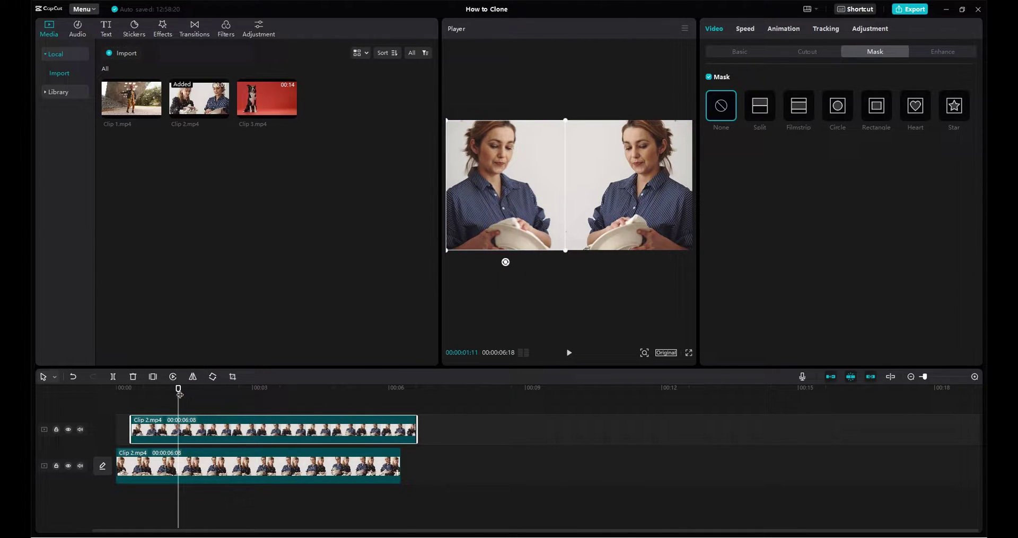
pyautogui.moveTo(178, 390); pyautogui.dragTo(125, 390)
pyautogui.press('space')
pyautogui.press('space')
pyautogui.press('space')
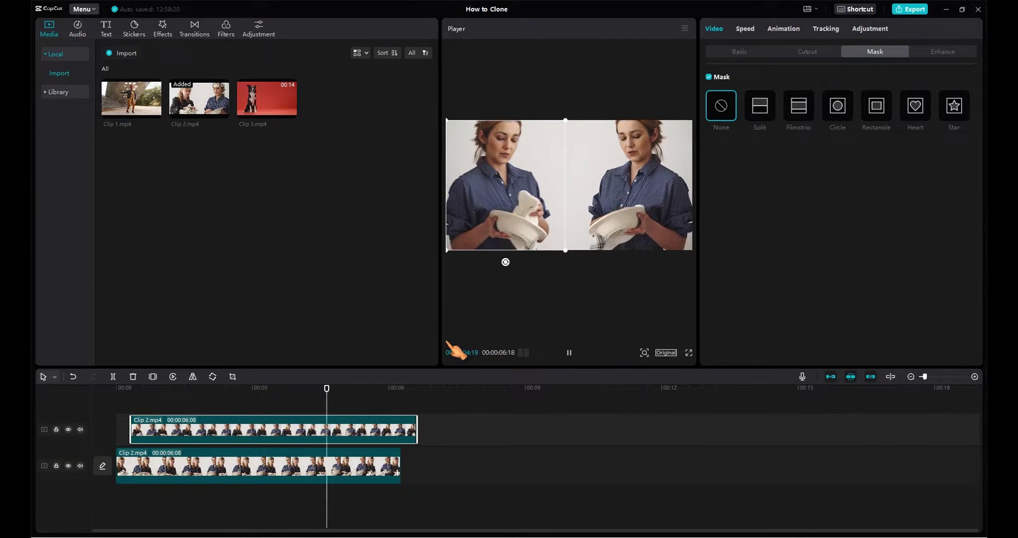
pyautogui.press('space')
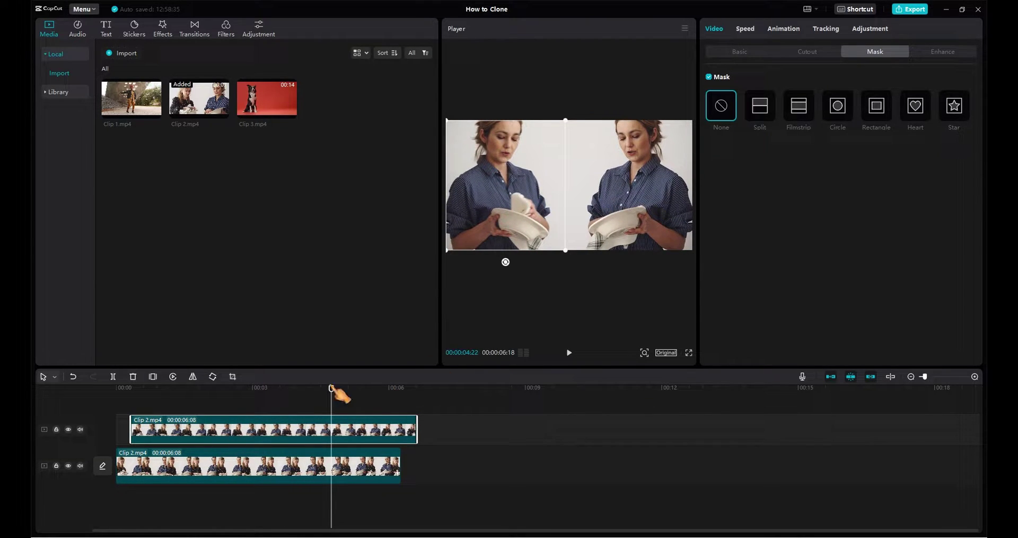
pyautogui.moveTo(333, 390); pyautogui.dragTo(189, 410)
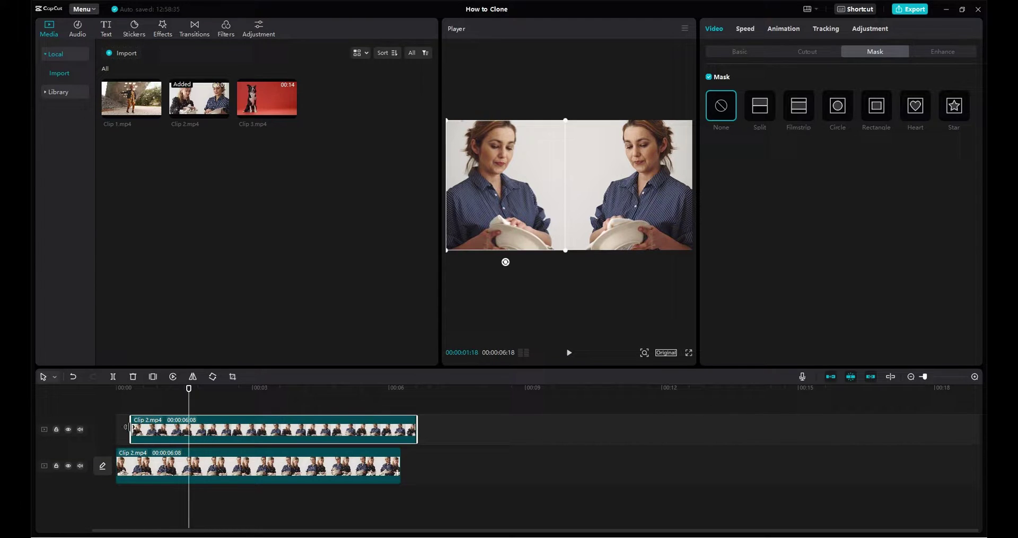
# Trim the upper clip's start and remove the lower clip's leading piece so both start at zero.
pyautogui.moveTo(127, 427); pyautogui.dragTo(186, 427)
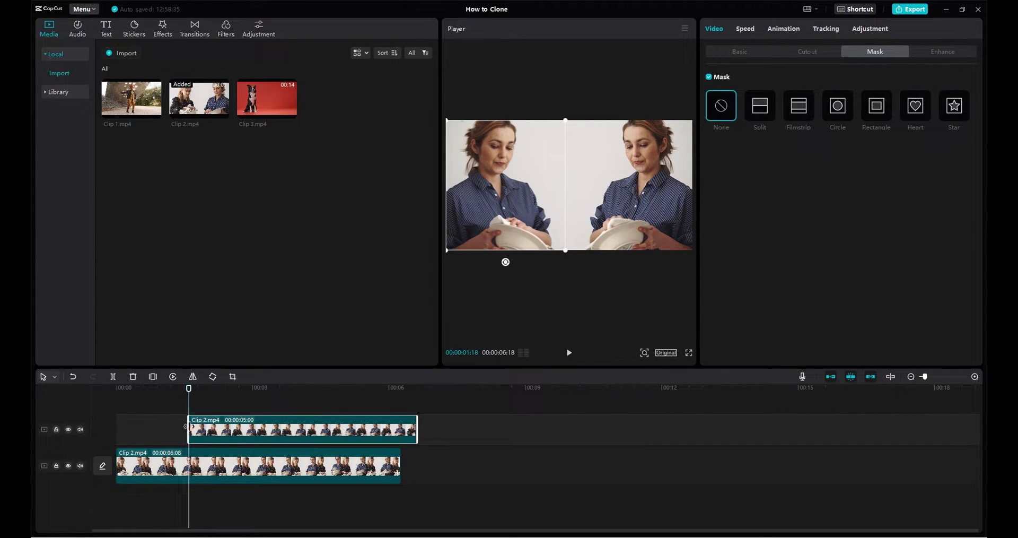
pyautogui.click(182, 466)
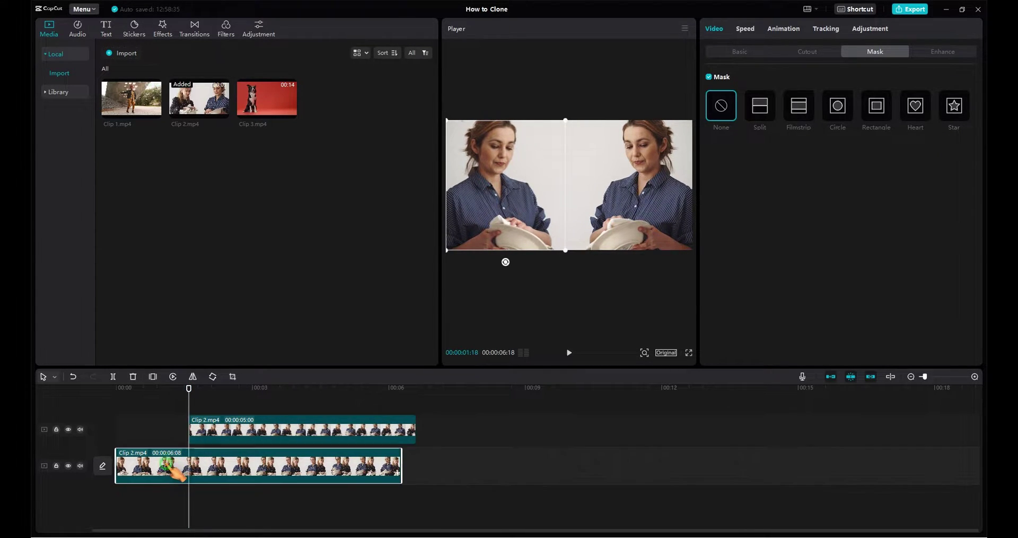
pyautogui.click(113, 376)
pyautogui.click(173, 477)
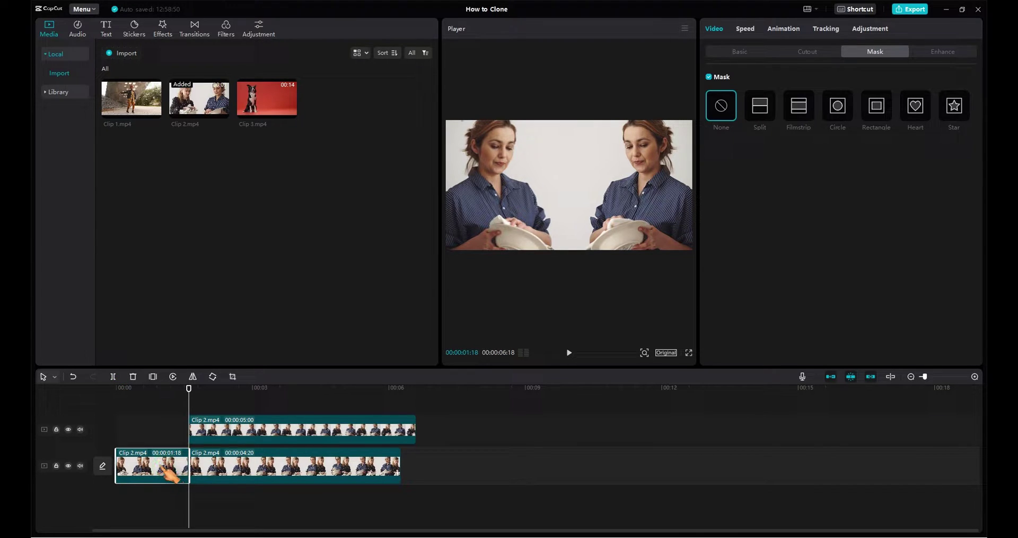
pyautogui.press('Delete')
pyautogui.moveTo(245, 430); pyautogui.dragTo(171, 432)
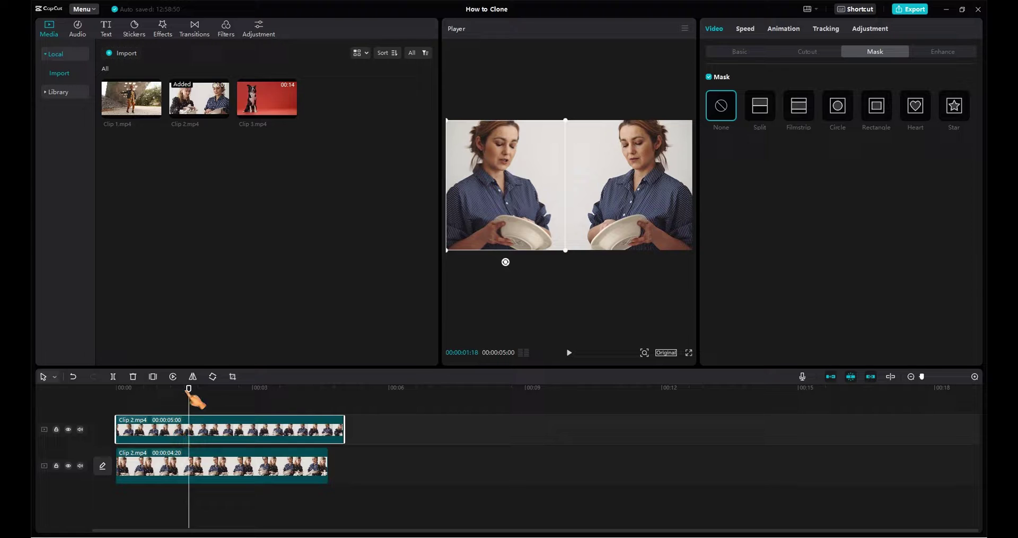
# Split the upper clip at 00:00:04:20, where the lower one ends, and delete its tail.
pyautogui.moveTo(340, 392); pyautogui.dragTo(330, 412)
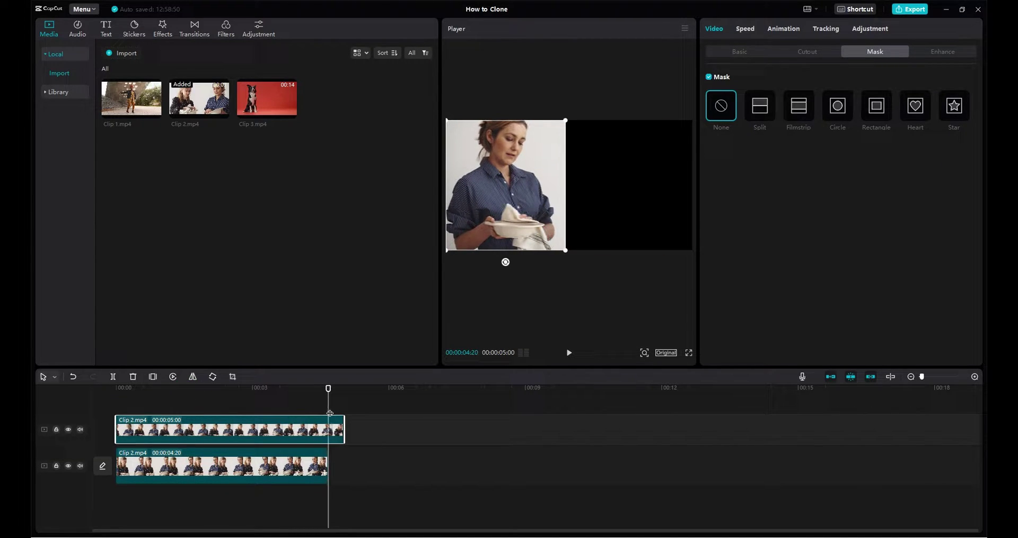
pyautogui.click(113, 377)
pyautogui.press('Delete')
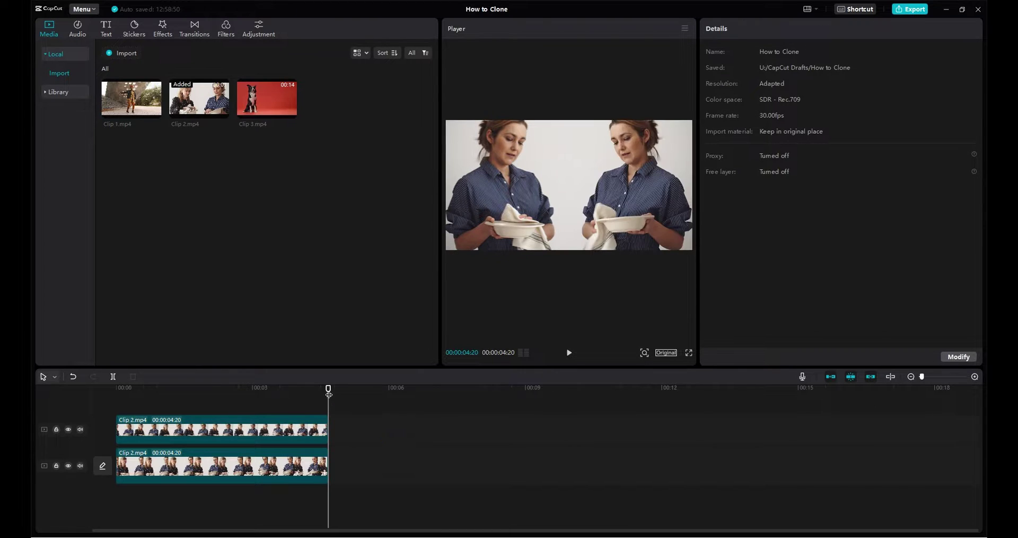
pyautogui.moveTo(327, 389); pyautogui.dragTo(98, 391)
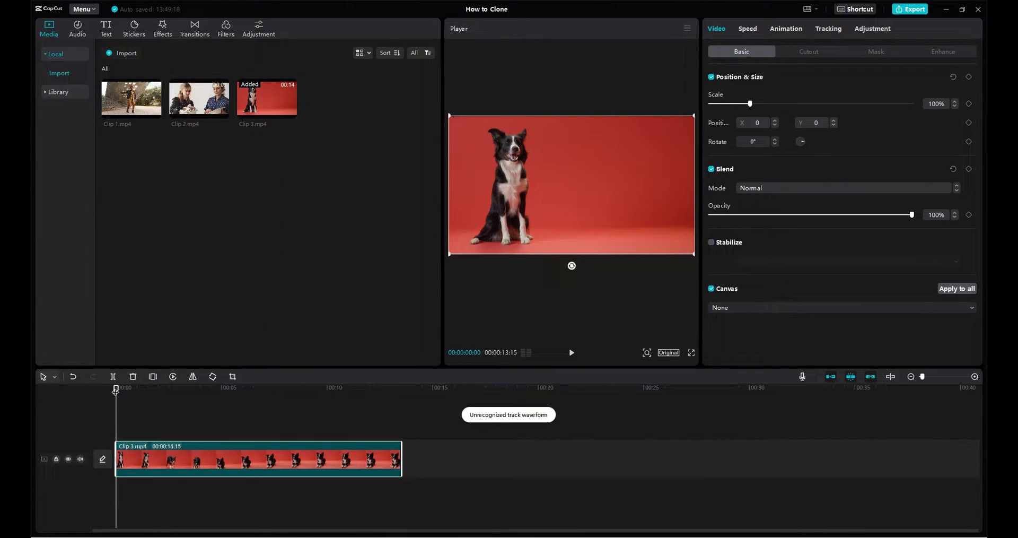
# Paste a copy of Clip 3 on a new track at 00:00 and mirror it horizontally.
pyautogui.moveTo(116, 390); pyautogui.dragTo(375, 402)
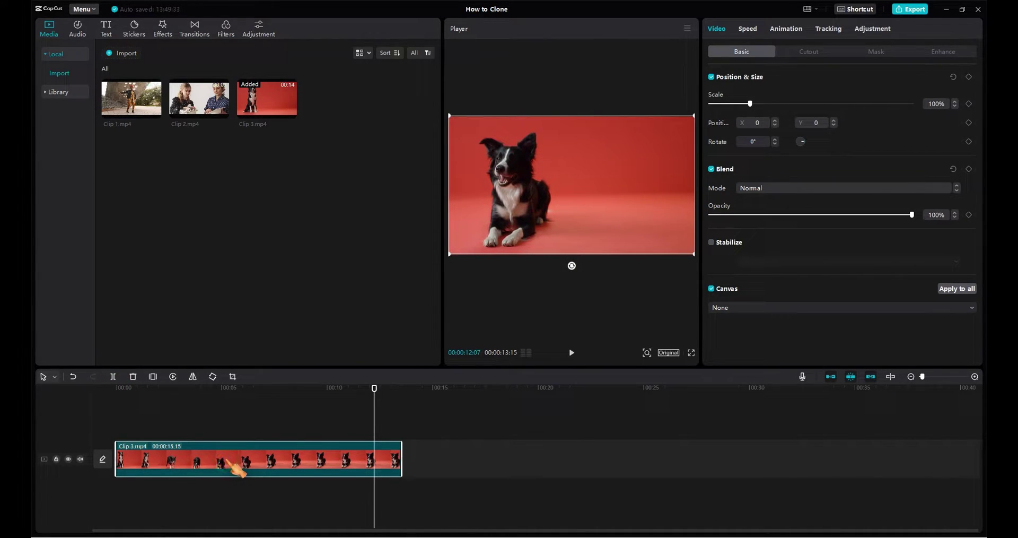
pyautogui.hotkey('ctrl', 'v')
pyautogui.moveTo(493, 432); pyautogui.dragTo(231, 434)
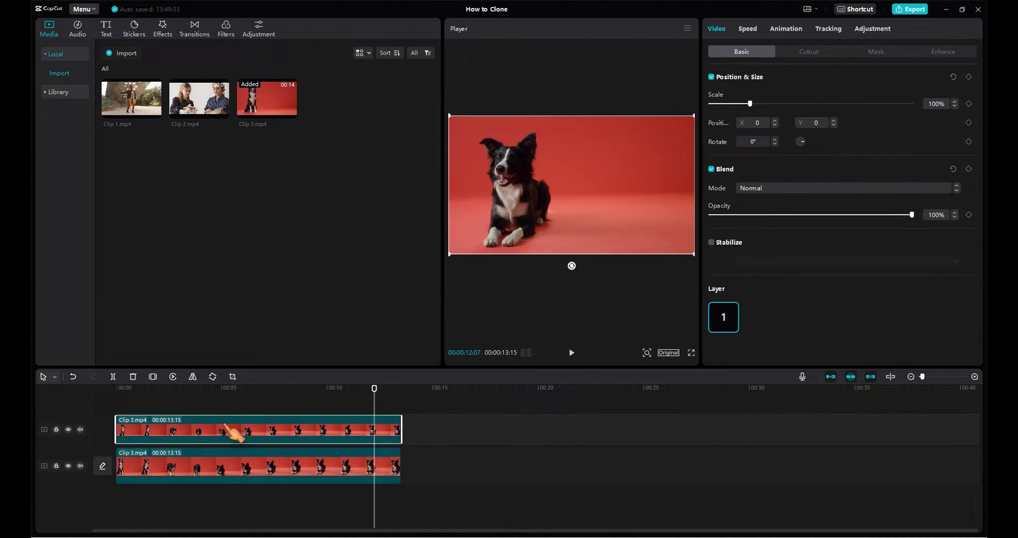
pyautogui.click(194, 377)
pyautogui.moveTo(373, 390); pyautogui.dragTo(179, 392)
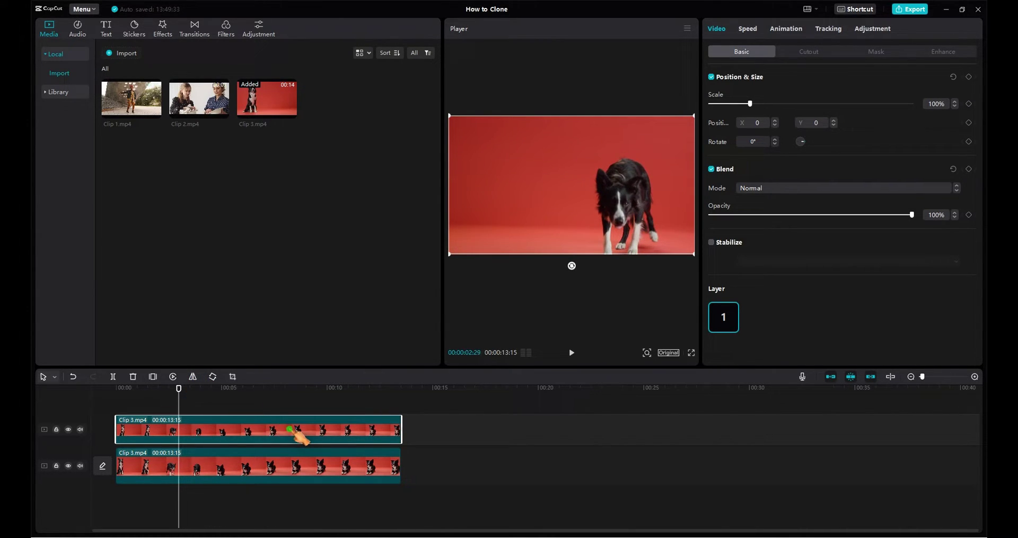
# Give the dog copy a Rectangle mask shifted to the right side, stretched taller, with Y at 0.
pyautogui.click(875, 51)
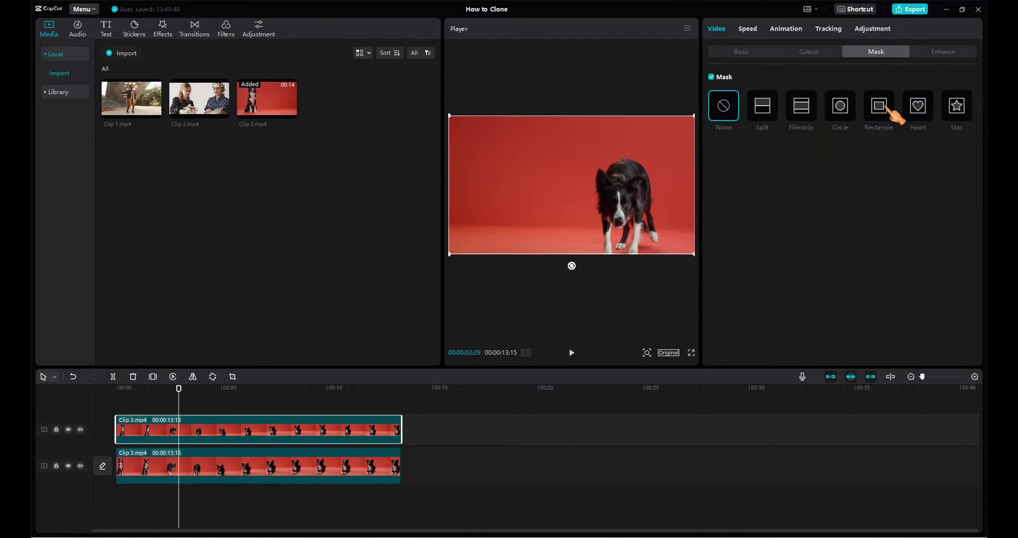
pyautogui.click(890, 114)
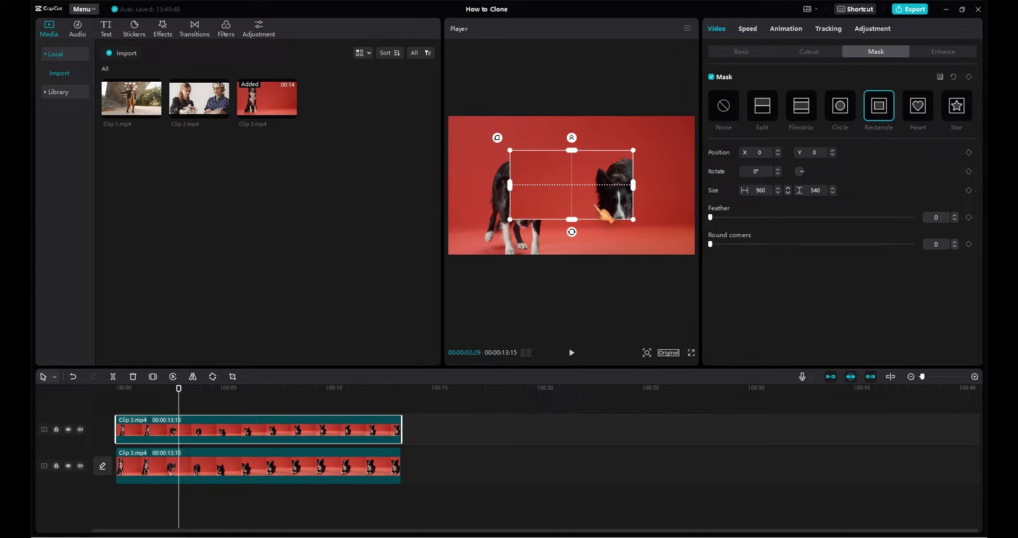
pyautogui.moveTo(610, 215); pyautogui.dragTo(664, 212)
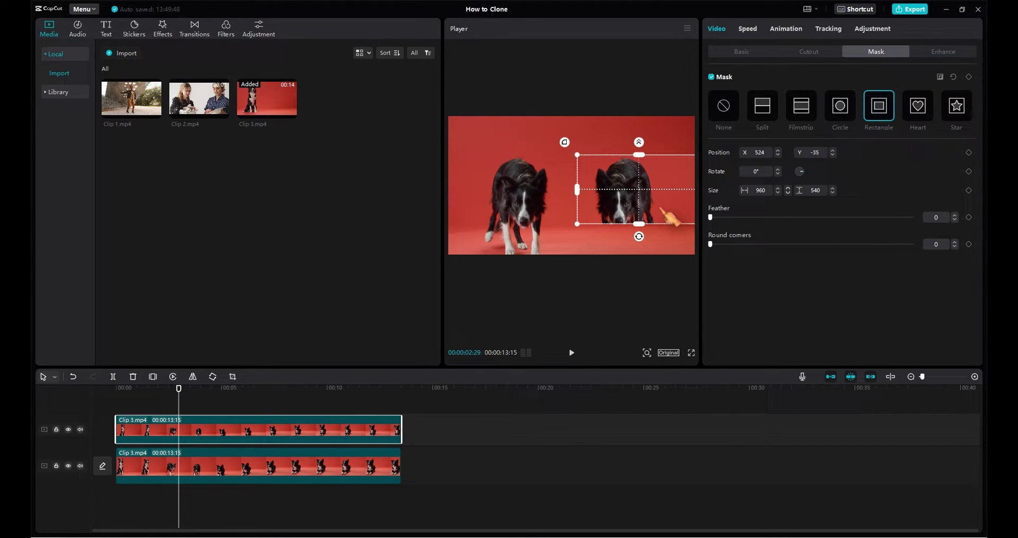
pyautogui.moveTo(641, 155); pyautogui.dragTo(647, 117)
pyautogui.moveTo(647, 157); pyautogui.dragTo(656, 161)
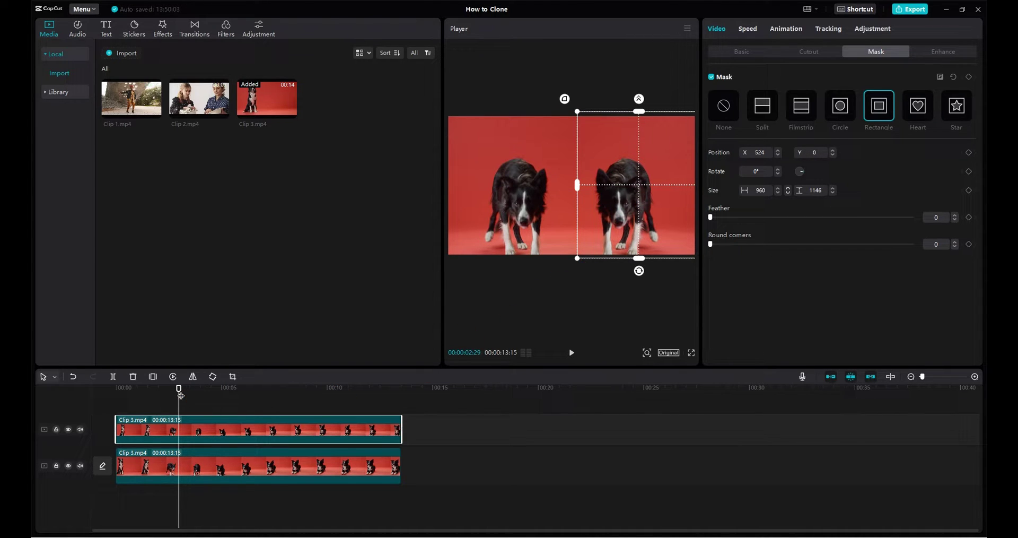
pyautogui.moveTo(178, 389); pyautogui.dragTo(63, 403)
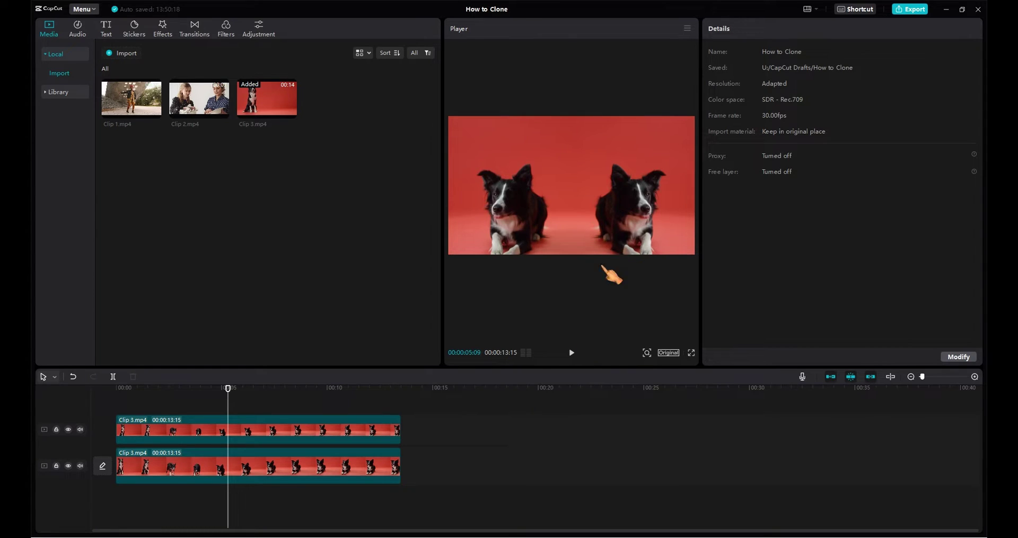
# On the top dog clip, zero the feather, rotate the mask to 90°, enlarge it, then set feather 1.
pyautogui.click(354, 434)
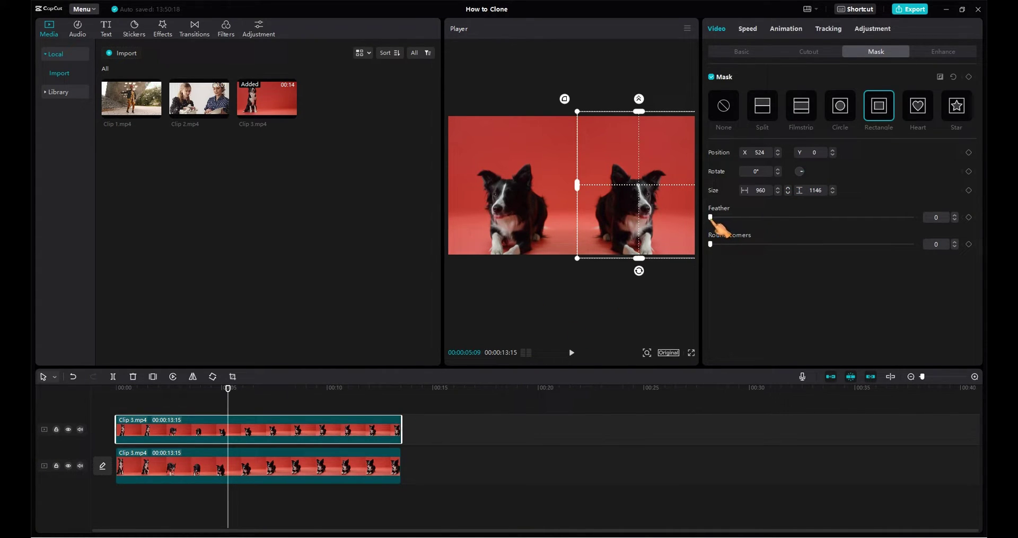
pyautogui.moveTo(711, 217)
pyautogui.mouseDown()
pyautogui.moveTo(732, 215)
pyautogui.moveTo(701, 215)
pyautogui.mouseUp()
pyautogui.moveTo(640, 272); pyautogui.dragTo(553, 184)
pyautogui.moveTo(643, 248); pyautogui.dragTo(643, 263)
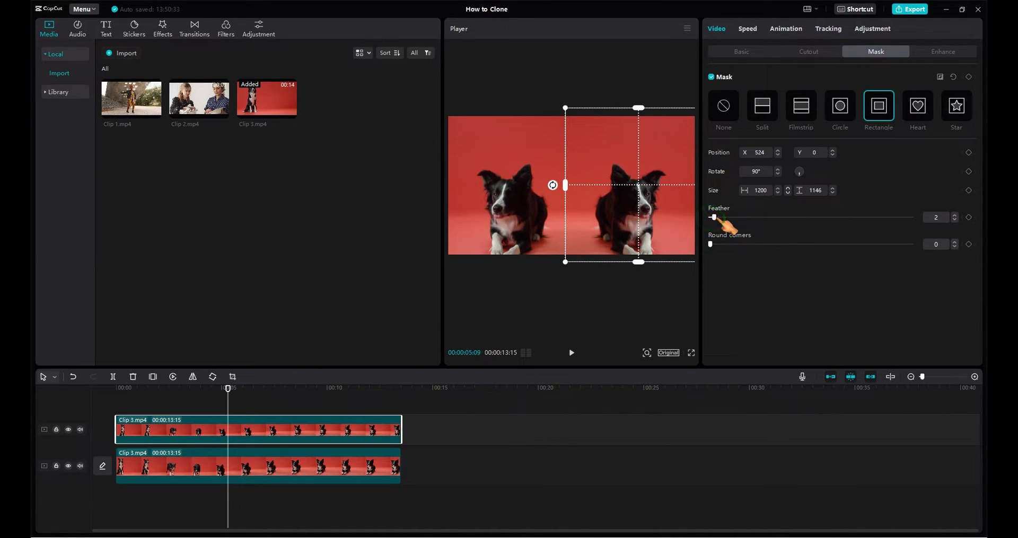
pyautogui.moveTo(721, 218); pyautogui.dragTo(712, 217)
# Show the twin-dog clone in full-screen preview, rewound to 00:00.
pyautogui.click(690, 353)
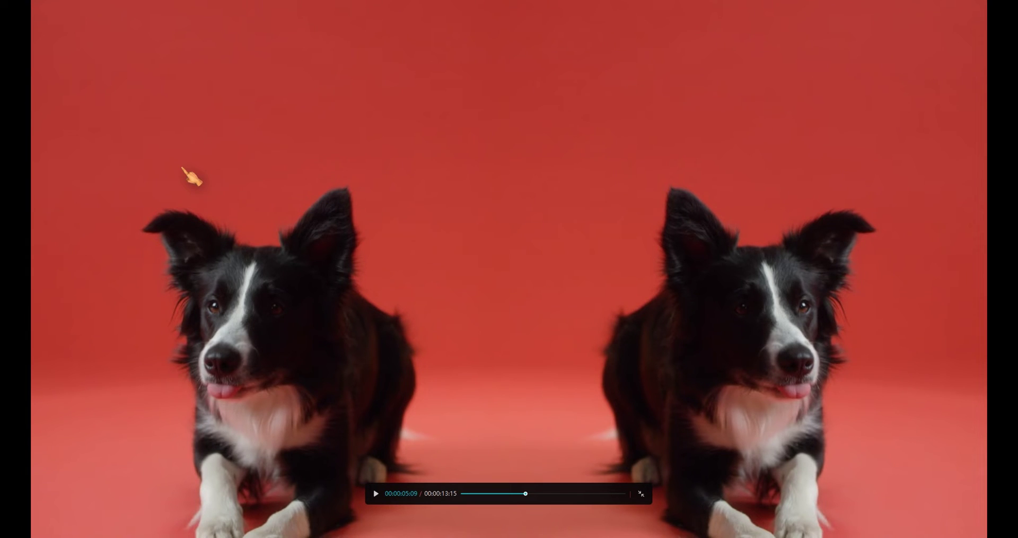
pyautogui.click(473, 493)
pyautogui.moveTo(470, 494); pyautogui.dragTo(461, 494)
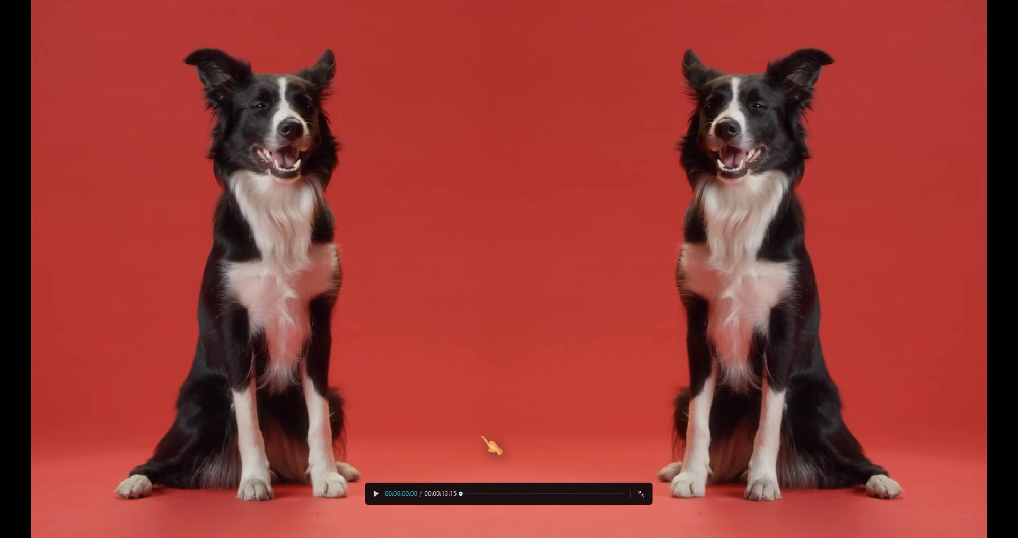